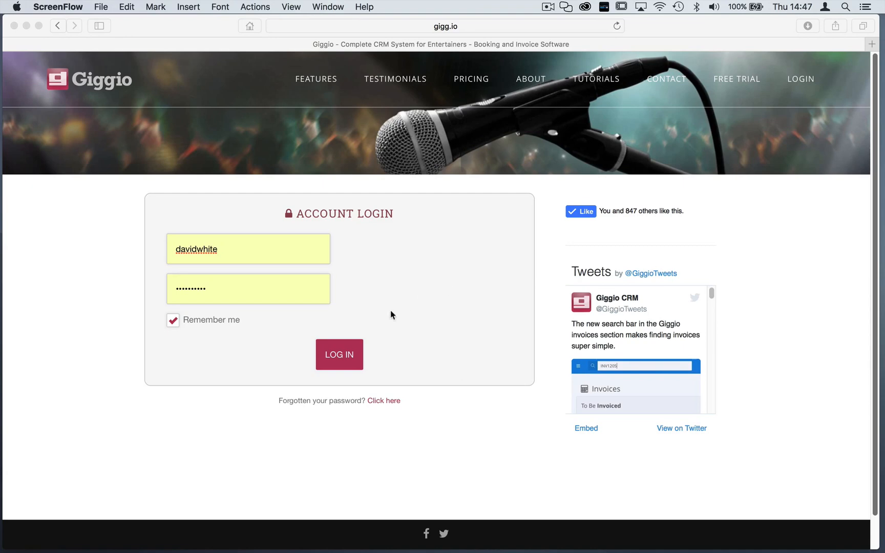
# Bring Safari to the front and log in to the Giggio account
pyautogui.click(342, 356)
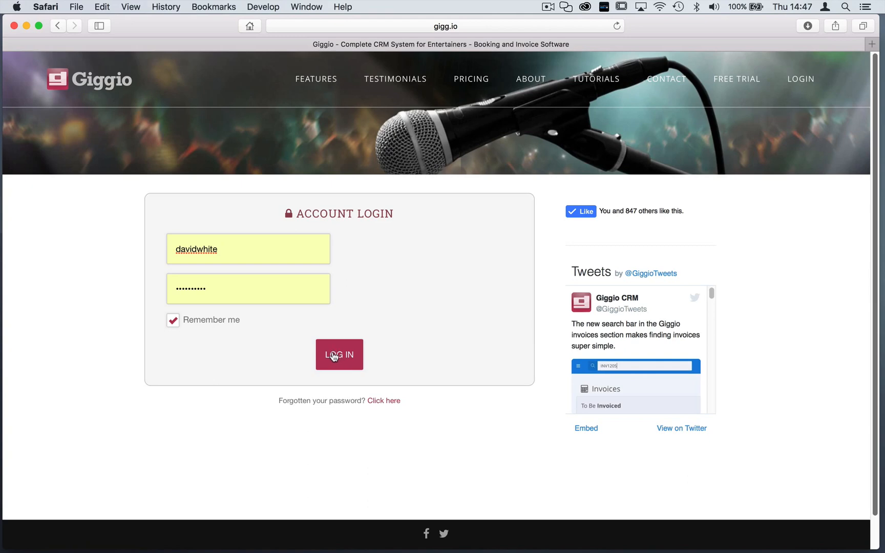
pyautogui.click(342, 363)
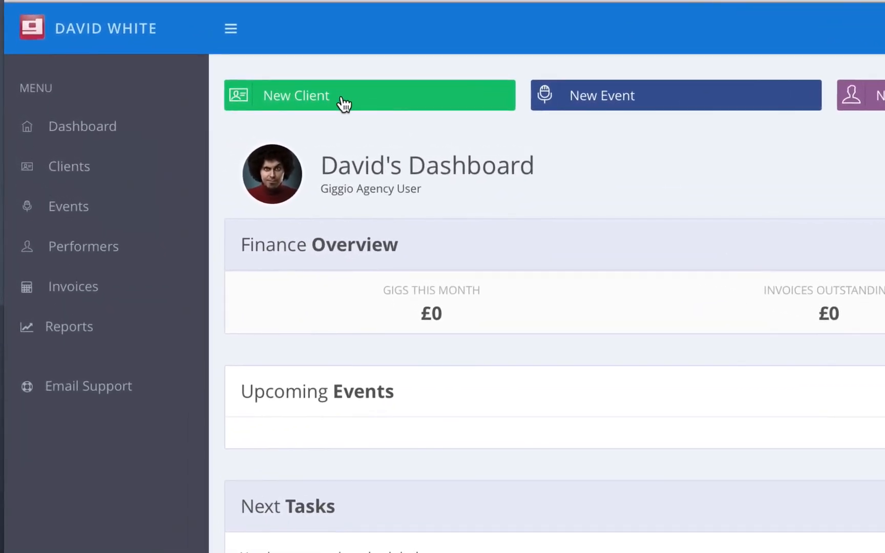
# Start a new client with title Mr and enter the client's name, phone number and e-mail
pyautogui.click(73, 167)
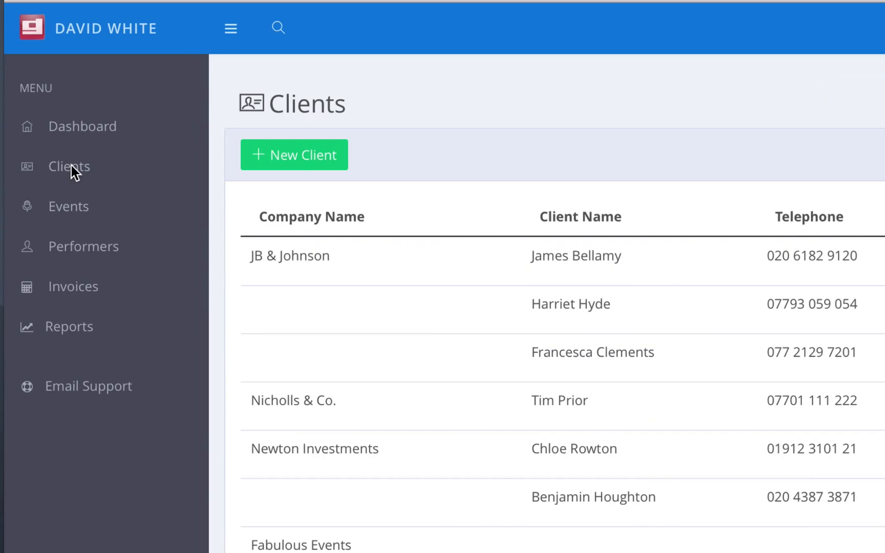
pyautogui.click(298, 166)
pyautogui.click(180, 117)
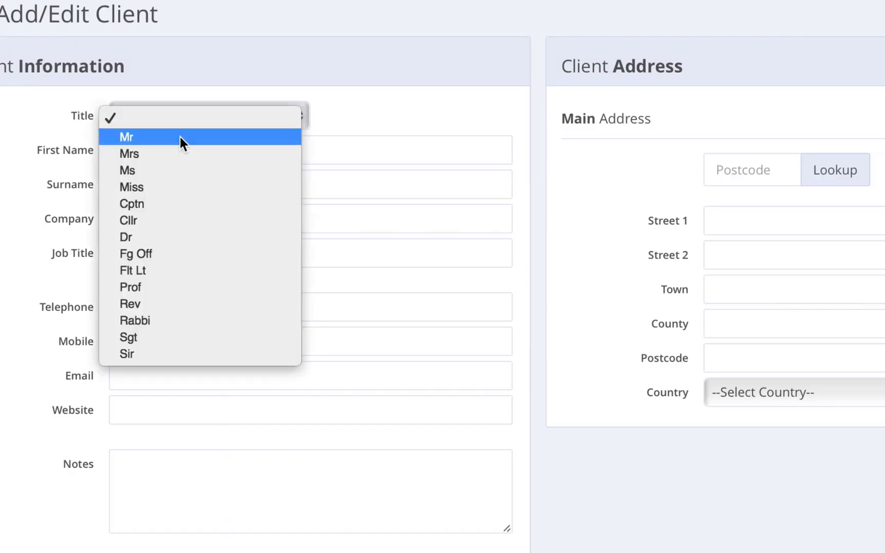
pyautogui.click(180, 140)
pyautogui.press('Tab')
pyautogui.press('Tab')
pyautogui.press('Tab')
pyautogui.press('Tab')
pyautogui.press('Tab')
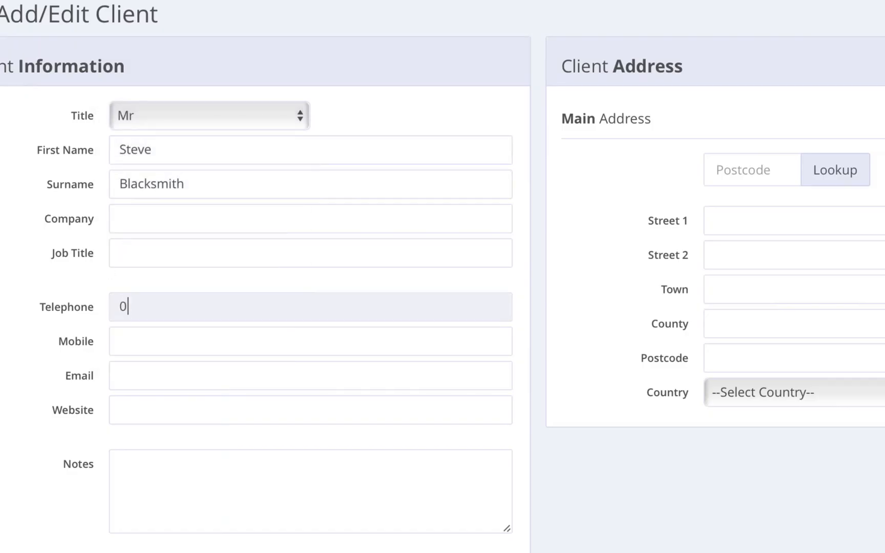
pyautogui.press('BackSpace')
pyautogui.press('Tab')
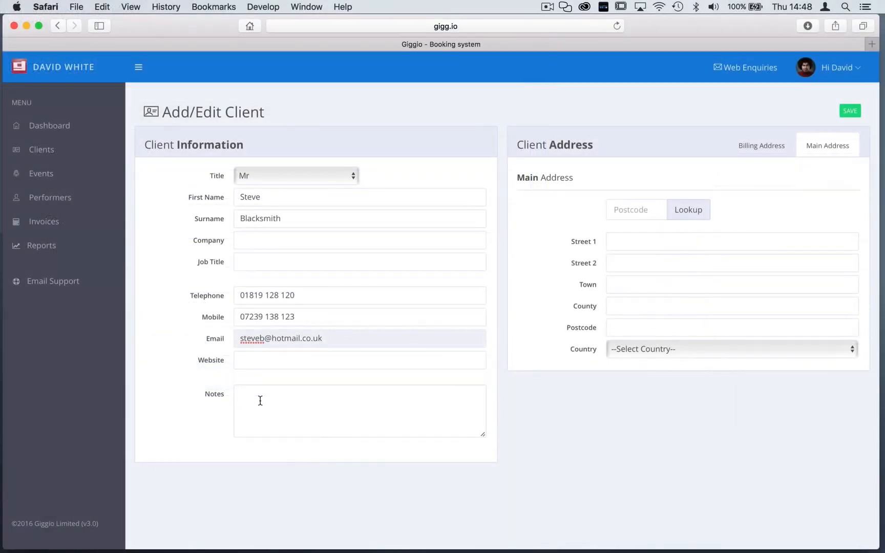
# Look up the client's main address by postcode, pick the matching address, and save the client
pyautogui.click(628, 206)
pyautogui.write('LN4 2')
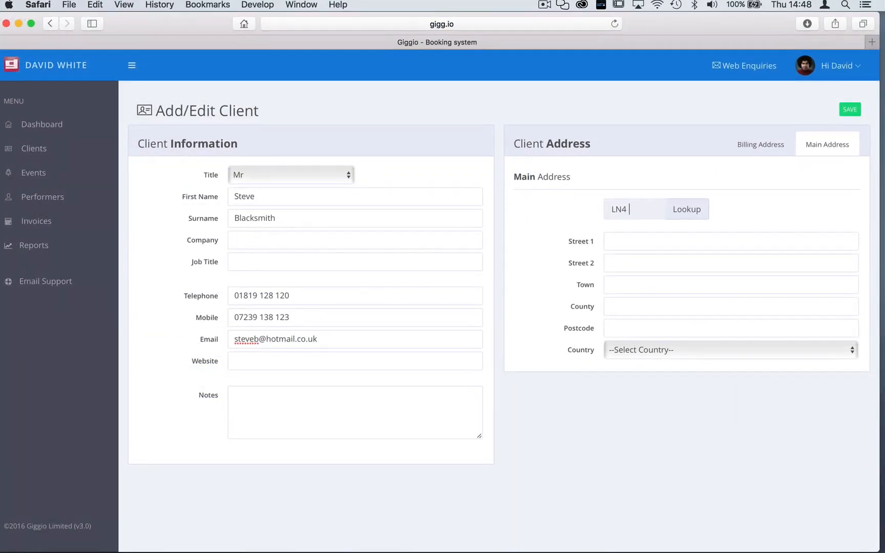
pyautogui.write('NA')
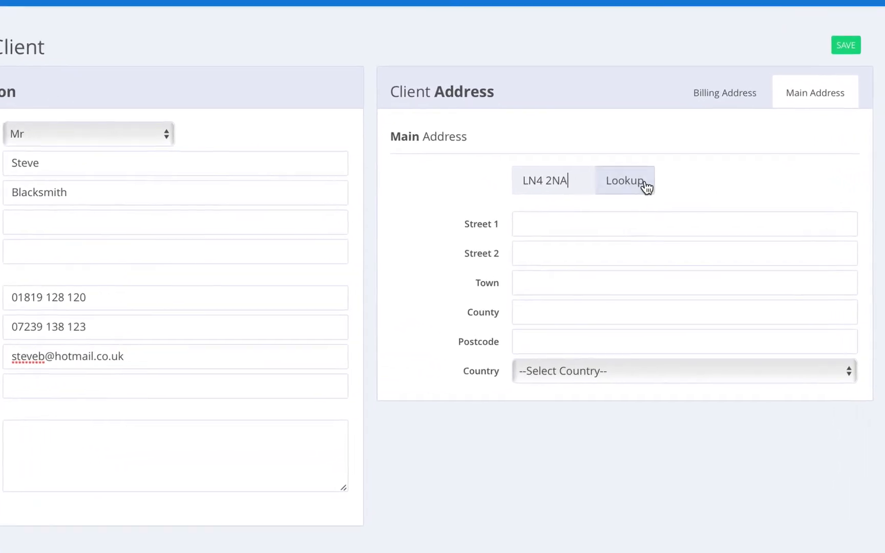
pyautogui.click(628, 177)
pyautogui.click(614, 207)
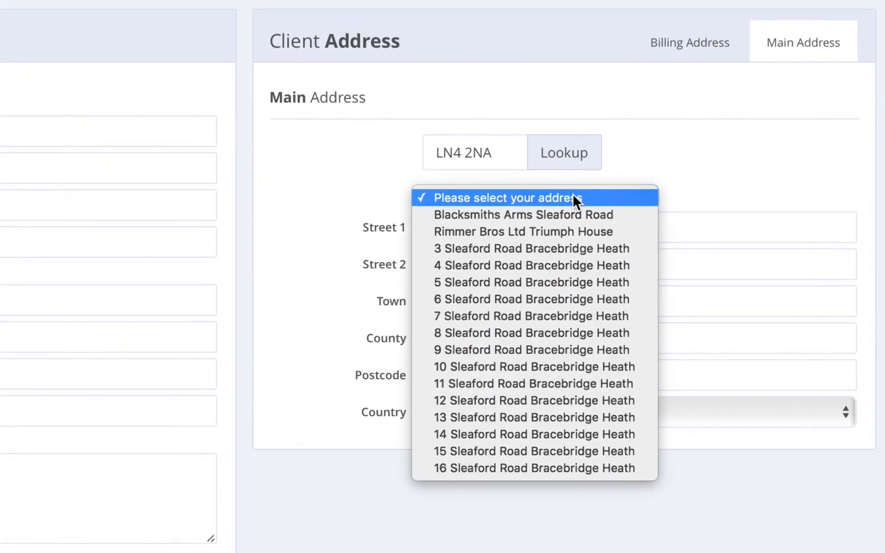
pyautogui.click(570, 214)
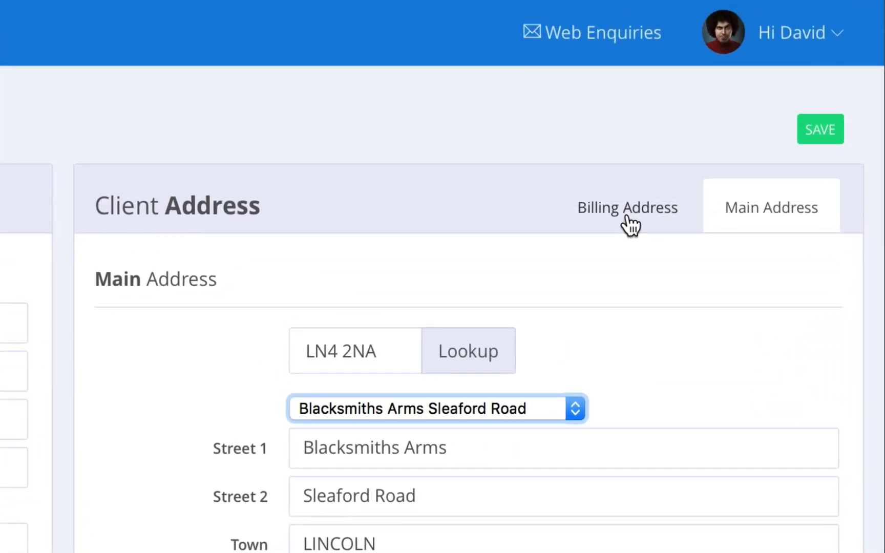
pyautogui.click(824, 129)
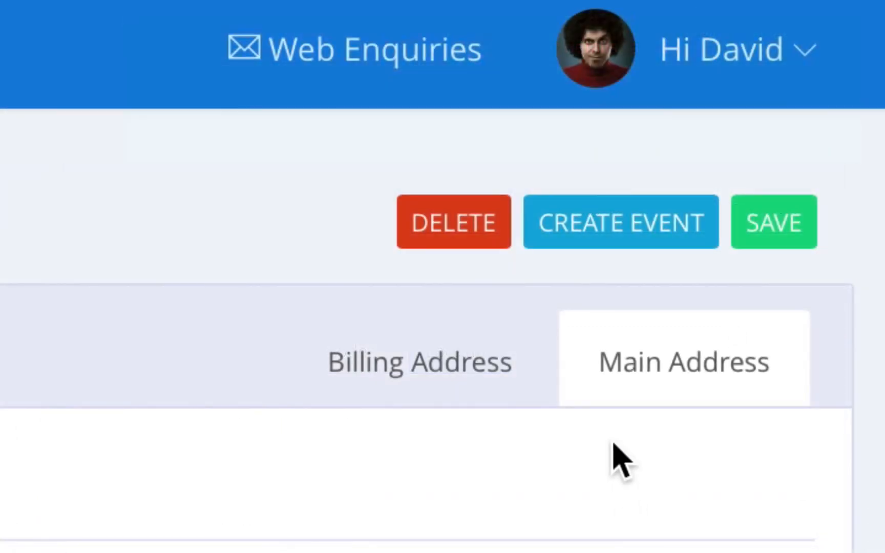
# Create an event for the client and add the client's website to their saved details
pyautogui.click(604, 232)
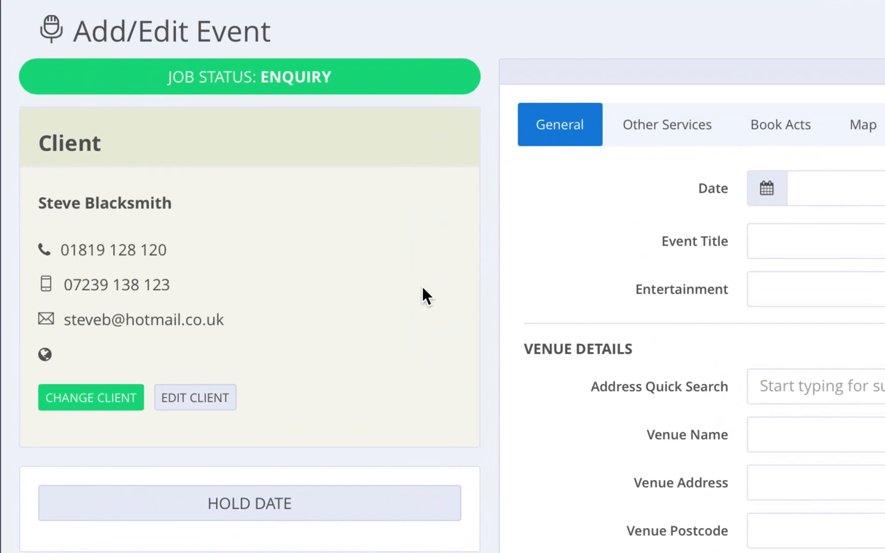
pyautogui.click(199, 400)
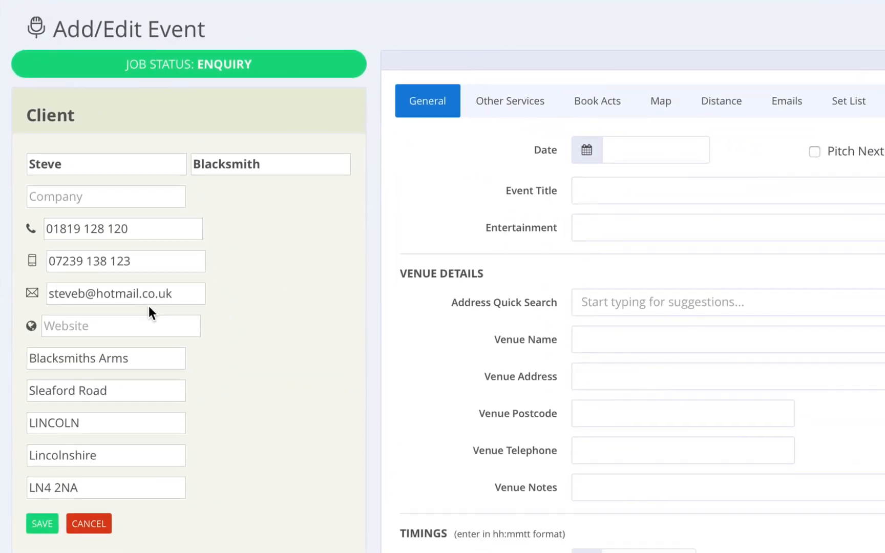
pyautogui.click(190, 389)
pyautogui.write('www.blacksmith.com')
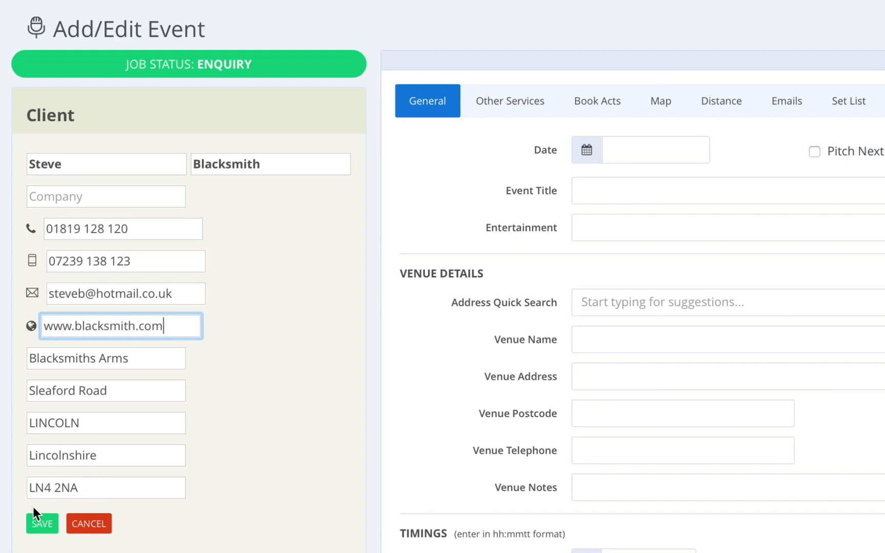
pyautogui.click(37, 522)
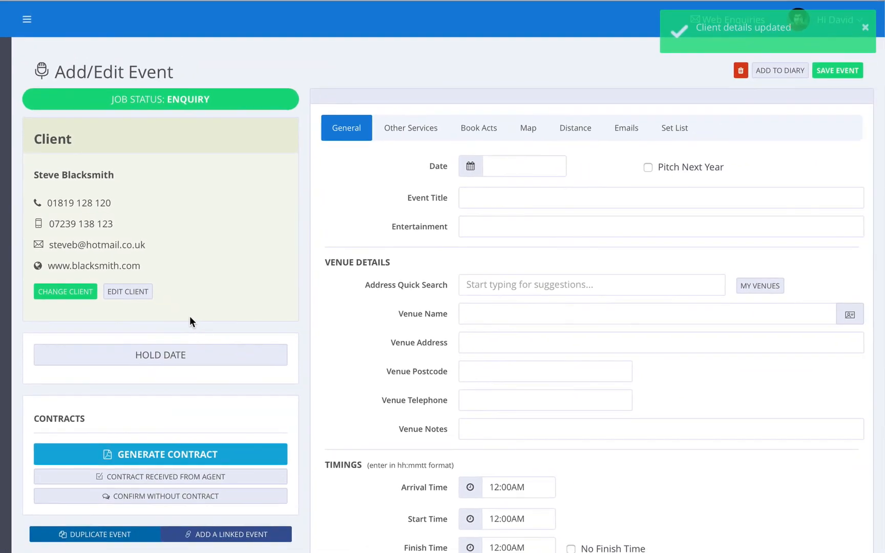
pyautogui.click(641, 147)
# Date the event 1 August 2016, title it 'John's 40th Birthday', with '2 x 45 minute sets' entertainment
pyautogui.click(504, 351)
pyautogui.click(482, 198)
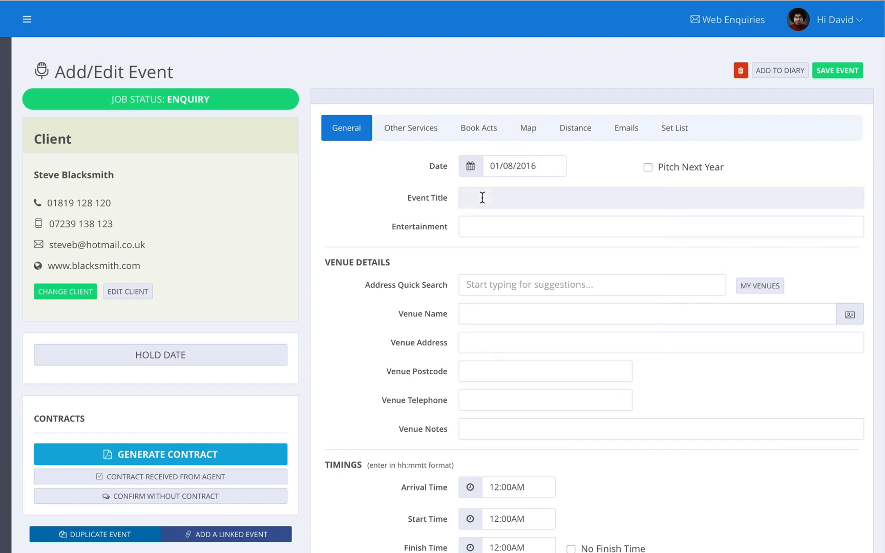
pyautogui.write("John's 40th Birthday")
pyautogui.click(471, 226)
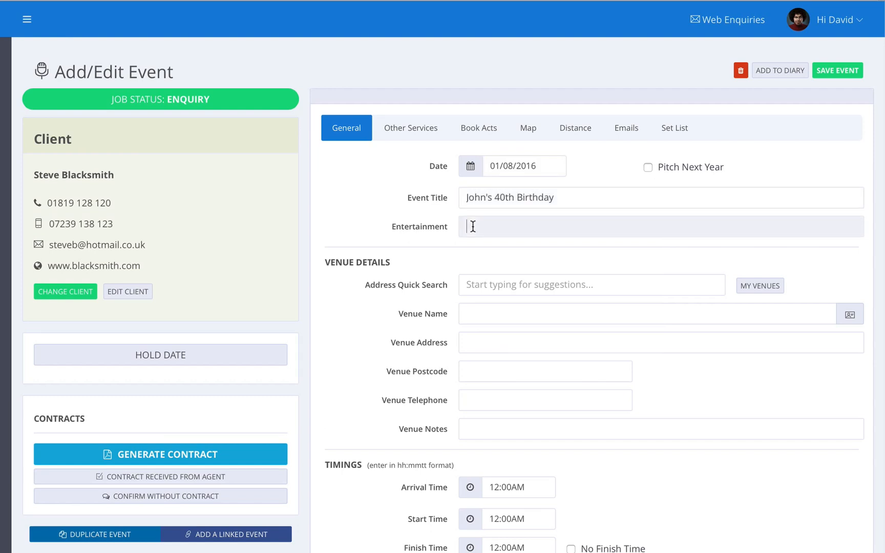
pyautogui.write('2 x 45 minute sets')
pyautogui.click(418, 282)
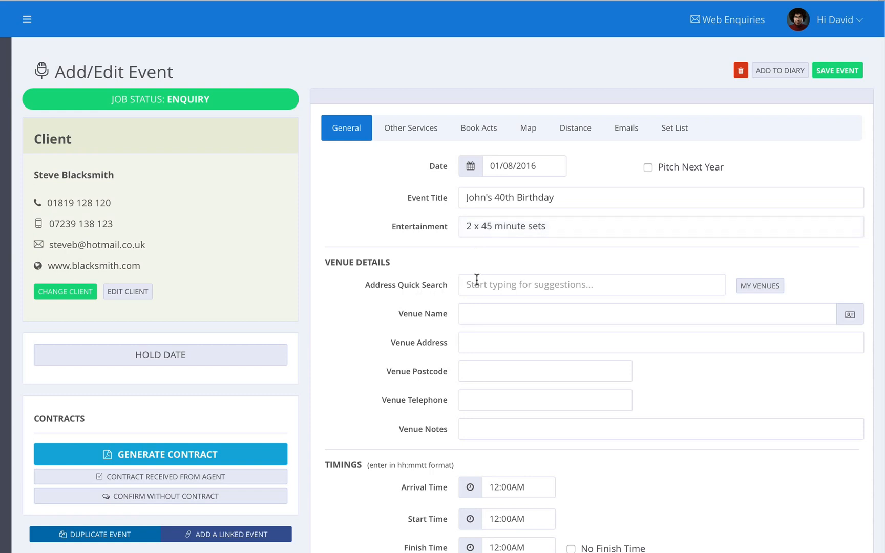
pyautogui.click(503, 287)
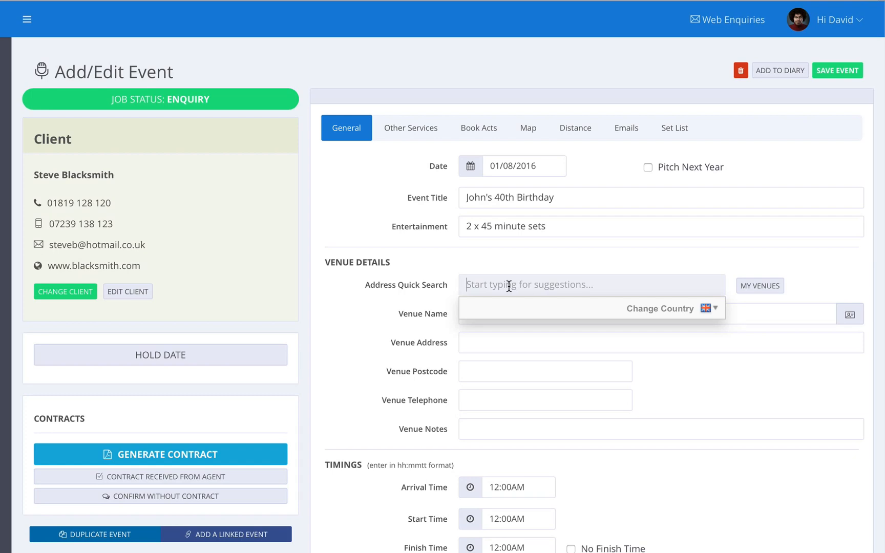
# Try a 'science mus' venue search, then fill Blacksmiths Arms venue details from the client's address
pyautogui.write('science')
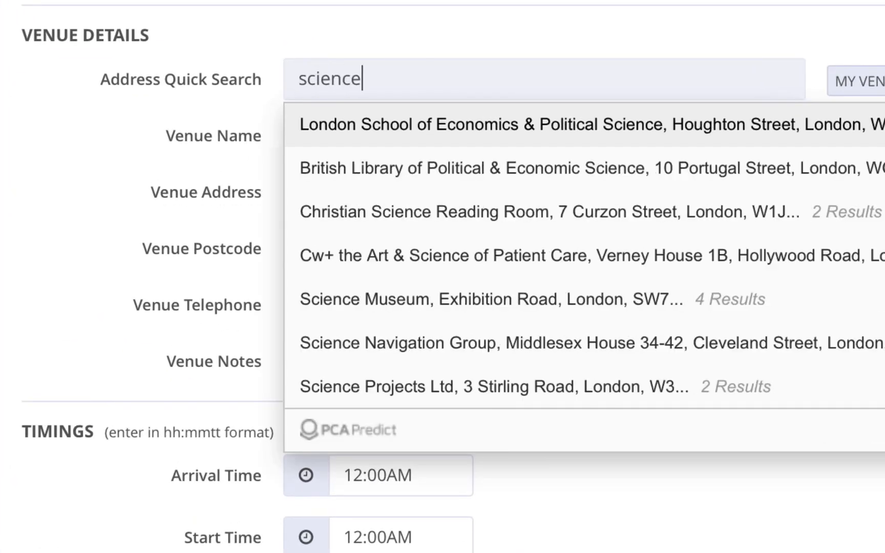
pyautogui.write(' mus')
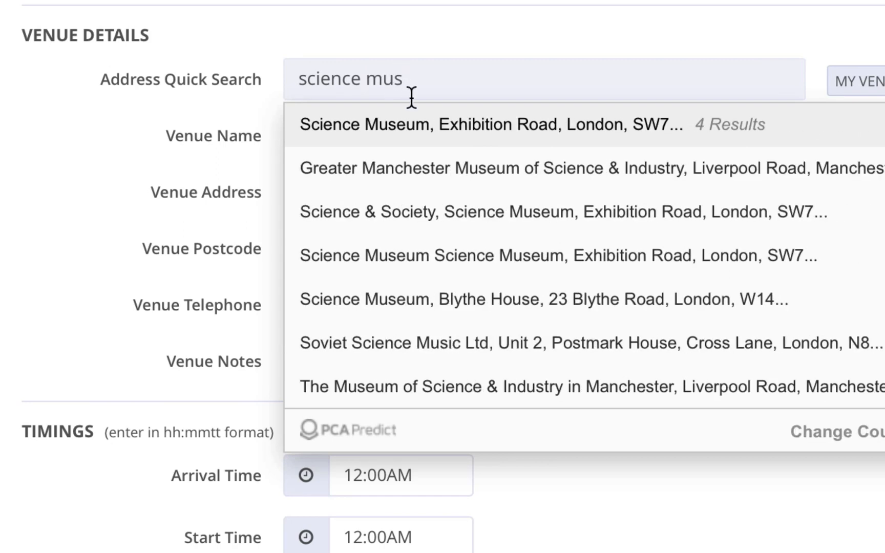
pyautogui.click(486, 132)
pyautogui.click(484, 132)
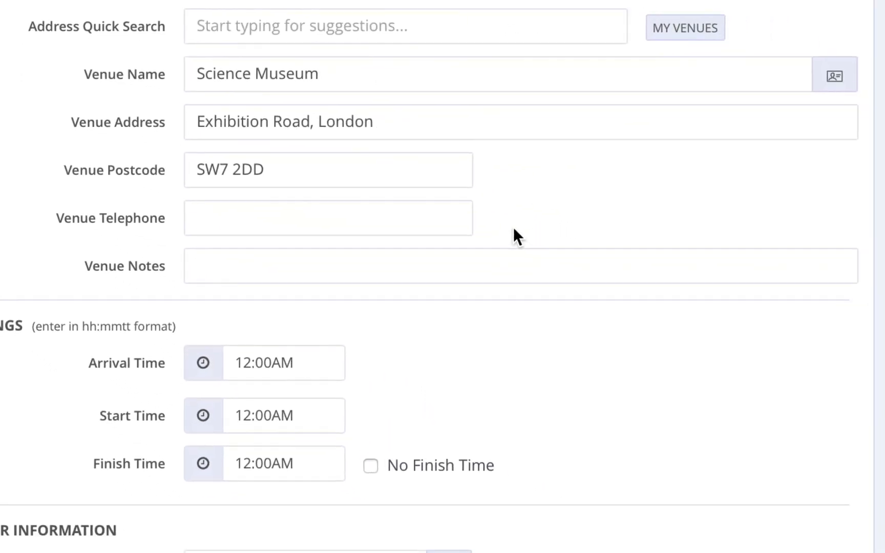
pyautogui.click(833, 90)
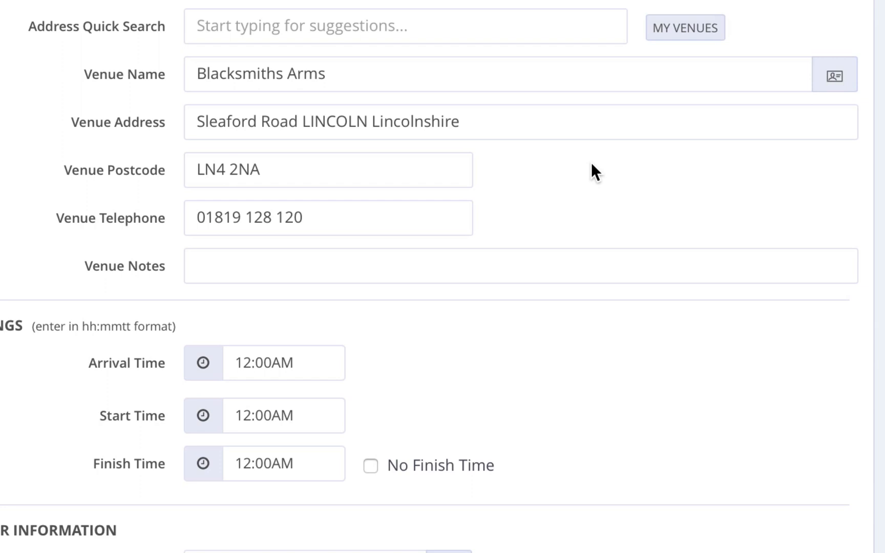
pyautogui.click(687, 31)
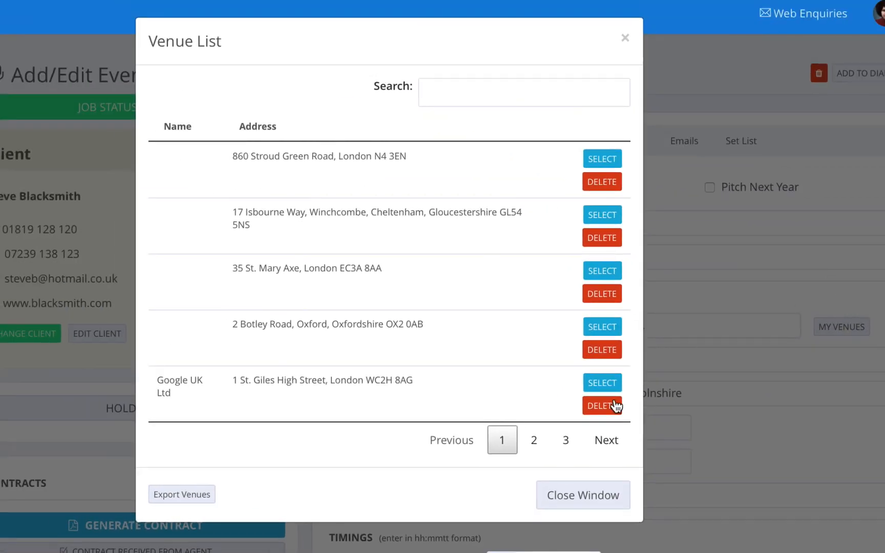
pyautogui.click(536, 439)
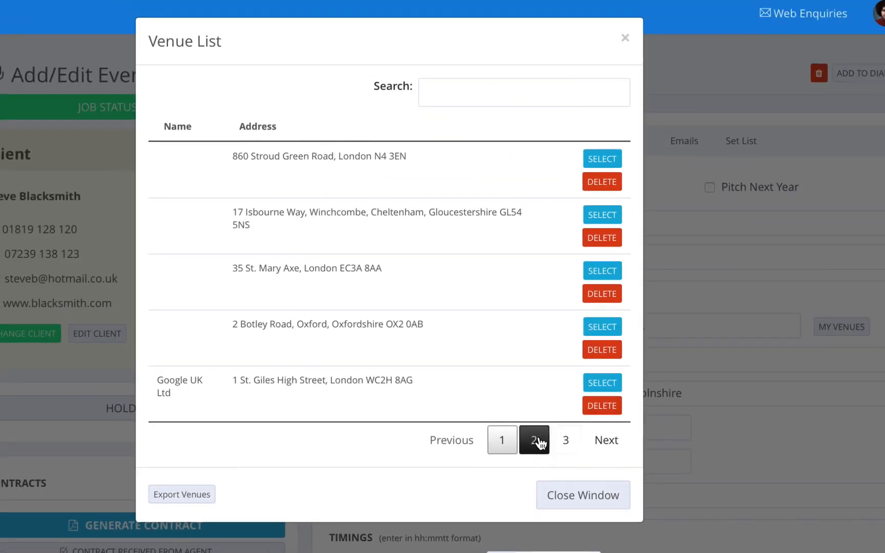
pyautogui.click(584, 500)
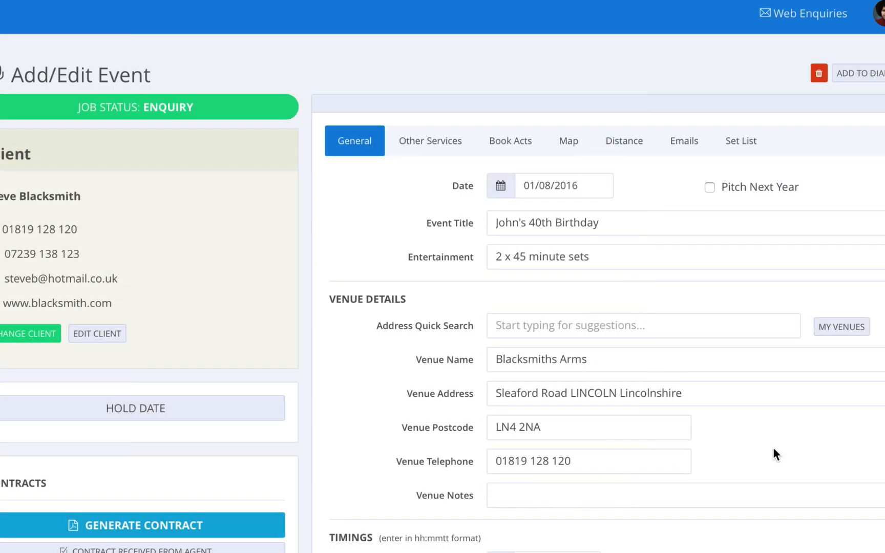
# Set arrival 6:00PM, start 6:30PM and finish 9:00PM on the clock pickers
pyautogui.scroll(-8, 773, 447)
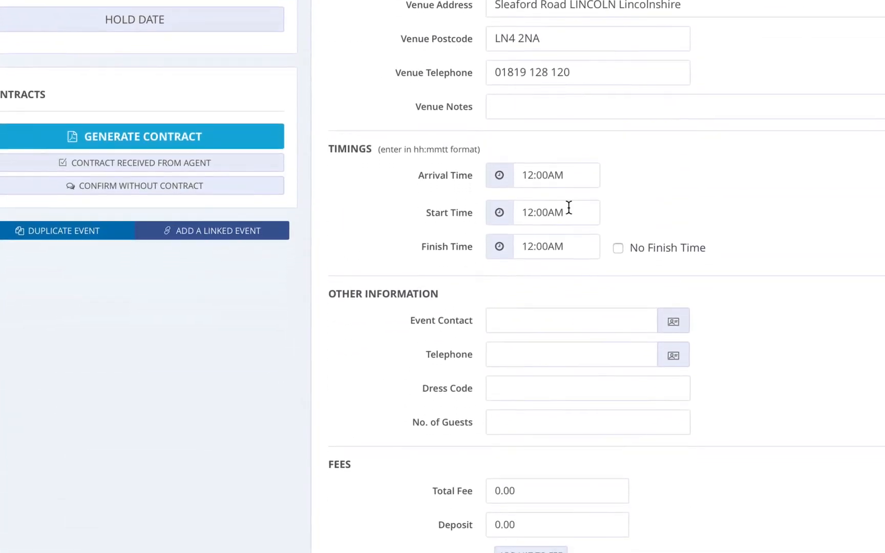
pyautogui.click(571, 159)
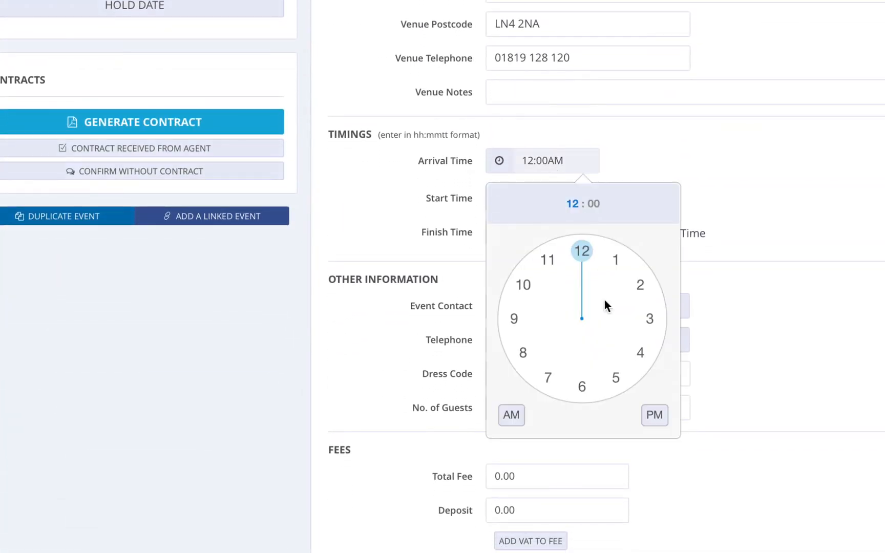
pyautogui.click(580, 392)
pyautogui.click(580, 287)
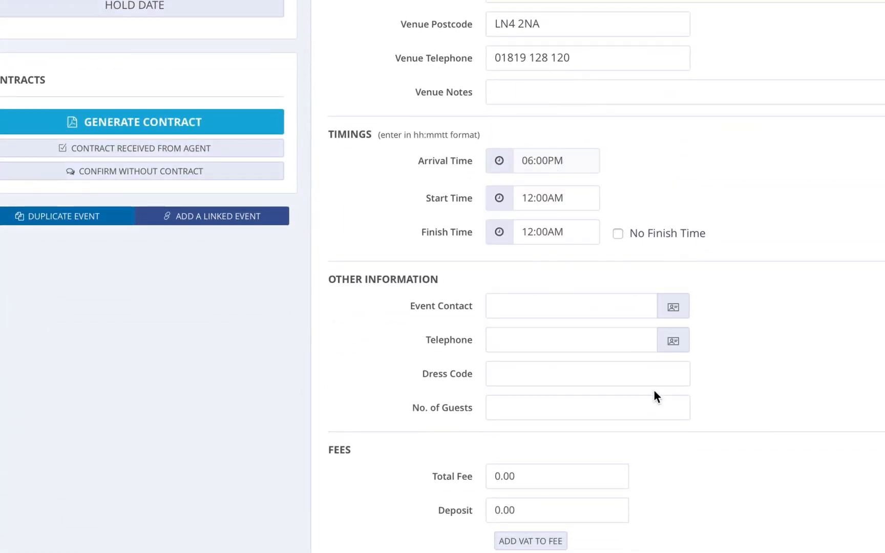
pyautogui.click(548, 201)
pyautogui.click(581, 423)
pyautogui.click(581, 422)
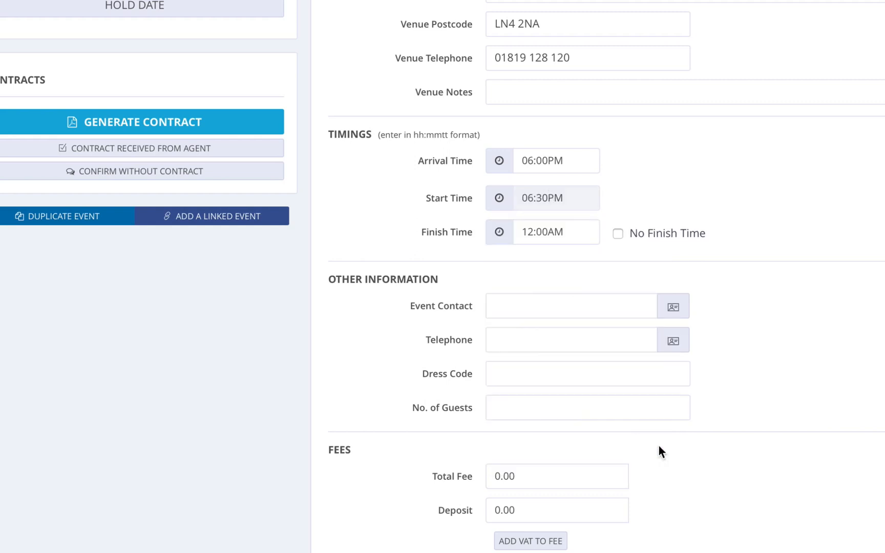
pyautogui.click(541, 230)
pyautogui.click(515, 391)
pyautogui.click(581, 324)
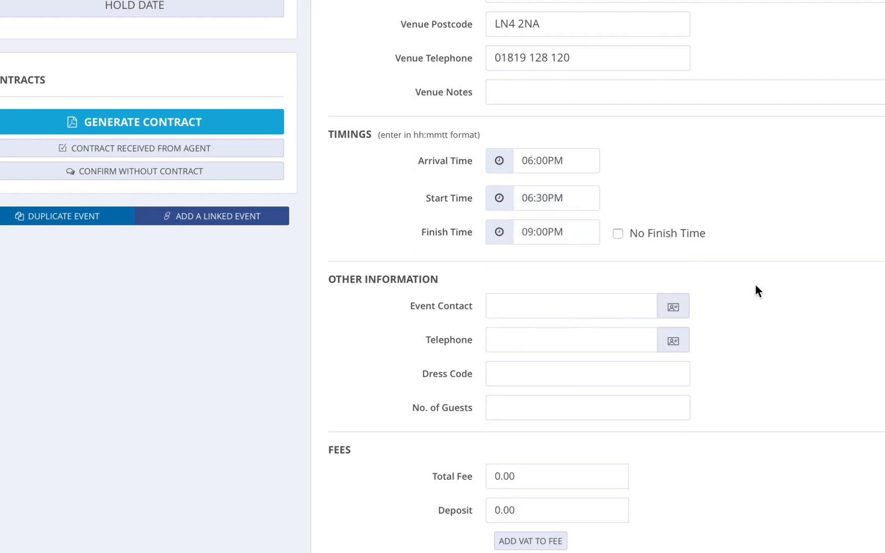
# Fill event contact and telephone from the client, with dress code Smart and 80 guests
pyautogui.scroll(-1, 755, 290)
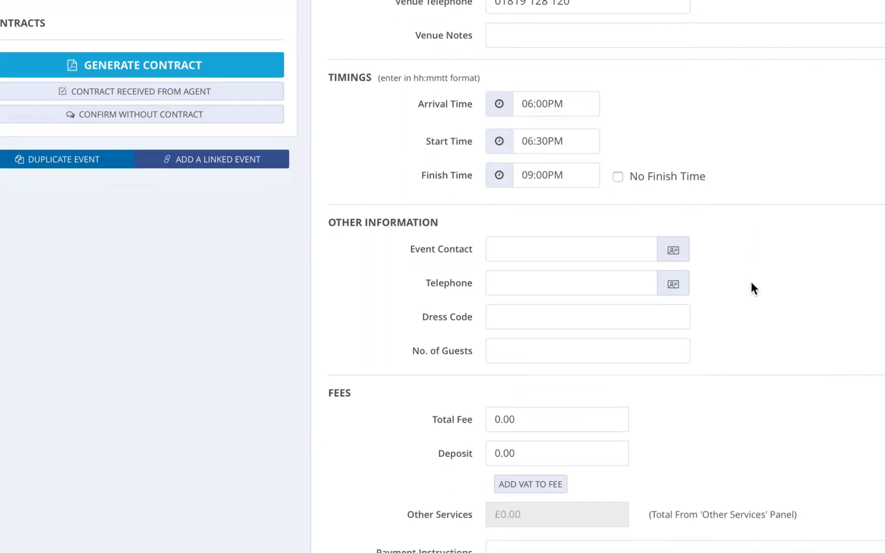
pyautogui.click(675, 251)
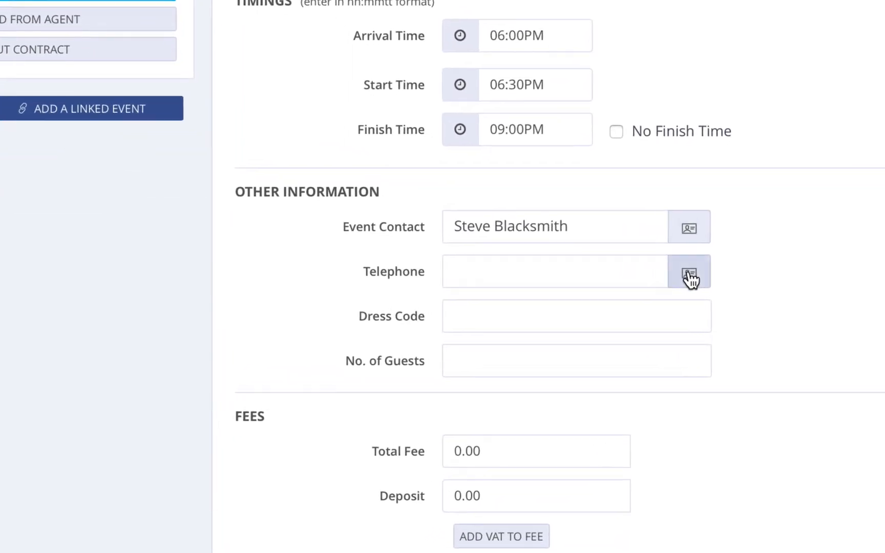
pyautogui.click(673, 283)
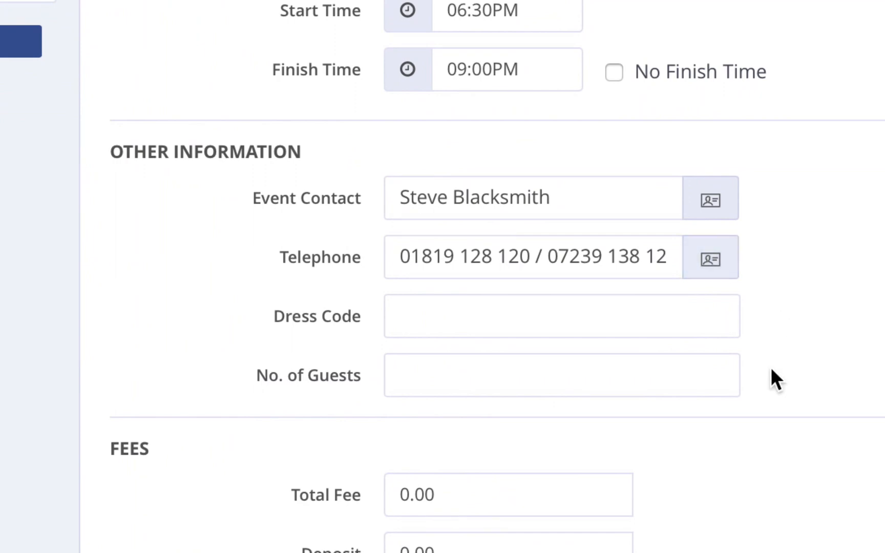
pyautogui.click(456, 316)
pyautogui.write('Smart')
pyautogui.click(457, 369)
pyautogui.write('80')
pyautogui.click(758, 388)
pyautogui.scroll(-2, 764, 395)
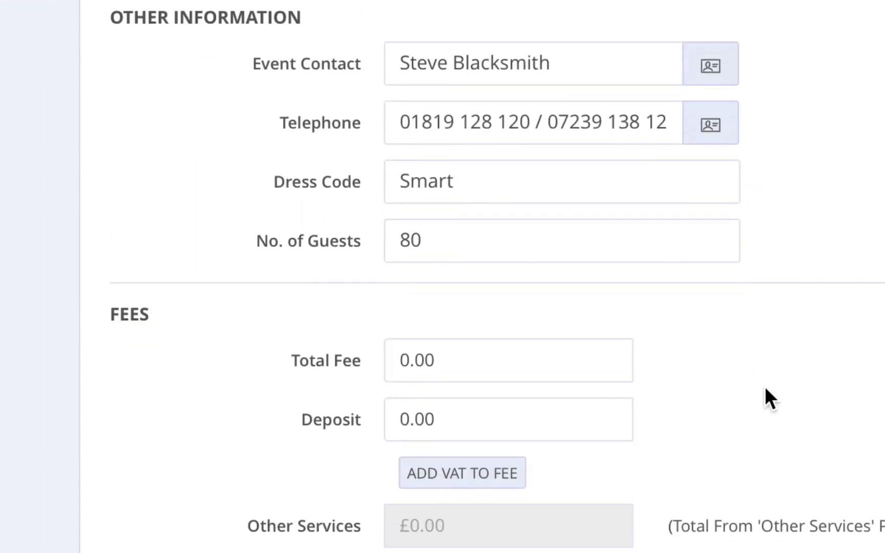
# Replace the 0.00 total fee with 500
pyautogui.doubleClick(439, 357)
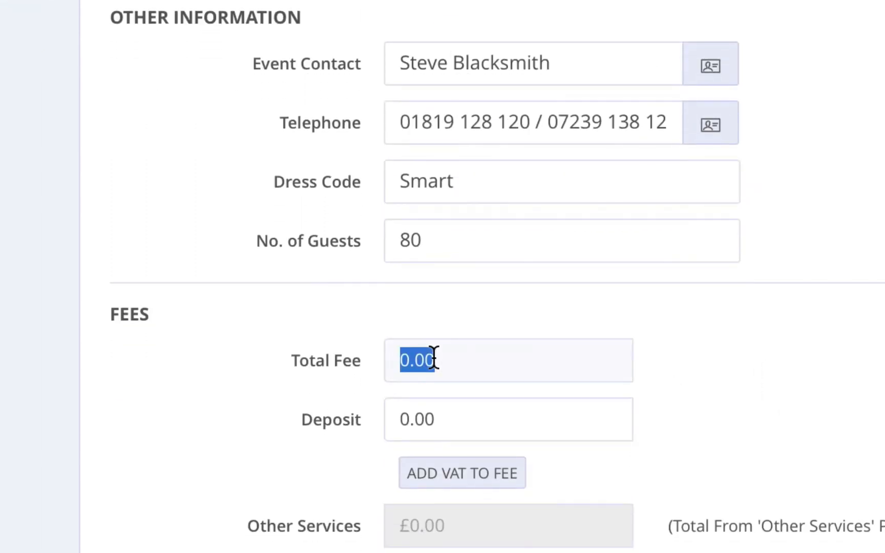
pyautogui.write('500')
pyautogui.click(775, 376)
pyautogui.scroll(-3, 767, 362)
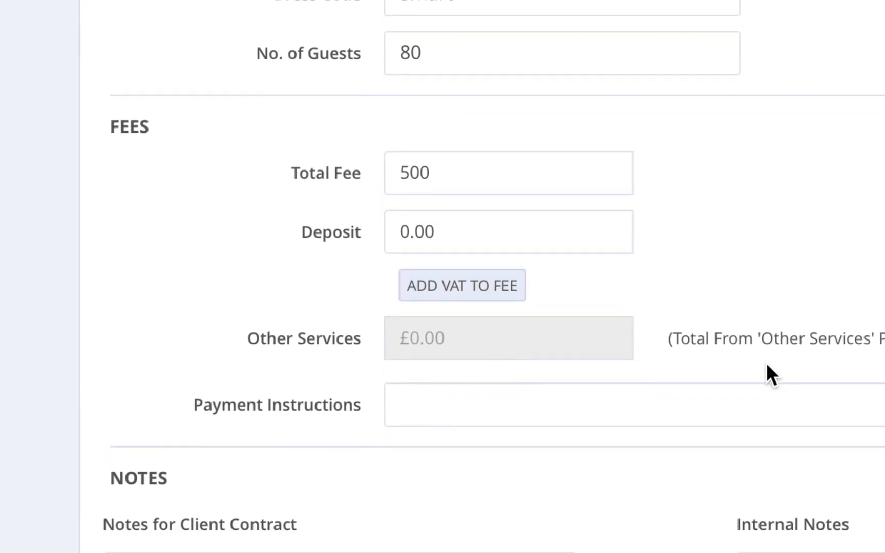
pyautogui.scroll(12, 767, 362)
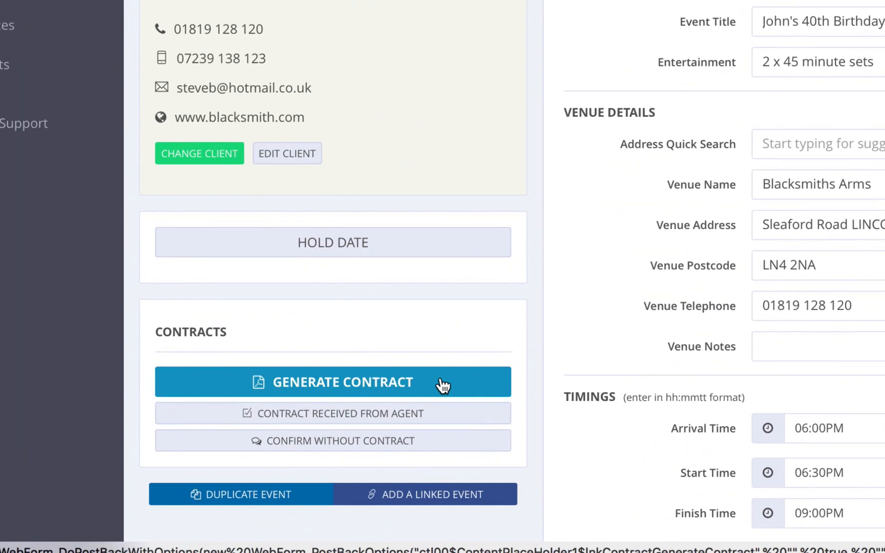
# Generate the booking contract and scroll through its PDF showing the £500 fee before closing it
pyautogui.click(444, 385)
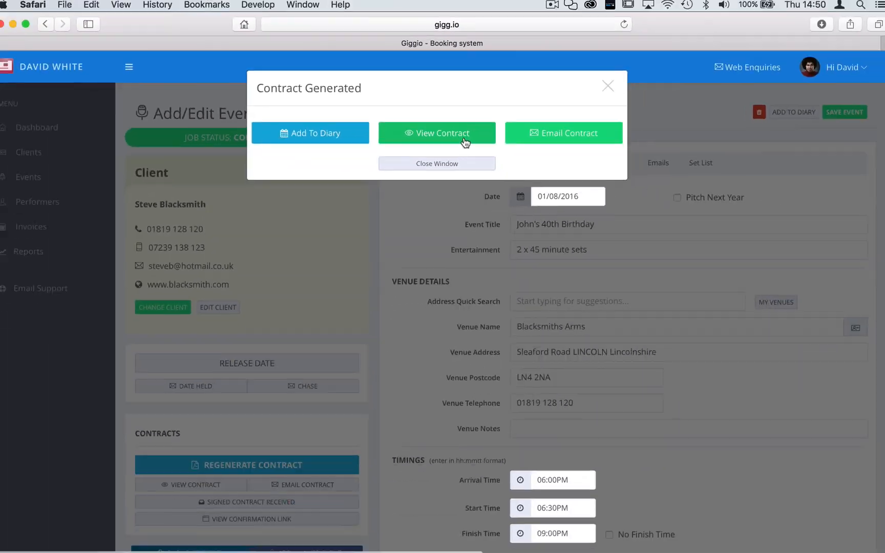
pyautogui.click(495, 188)
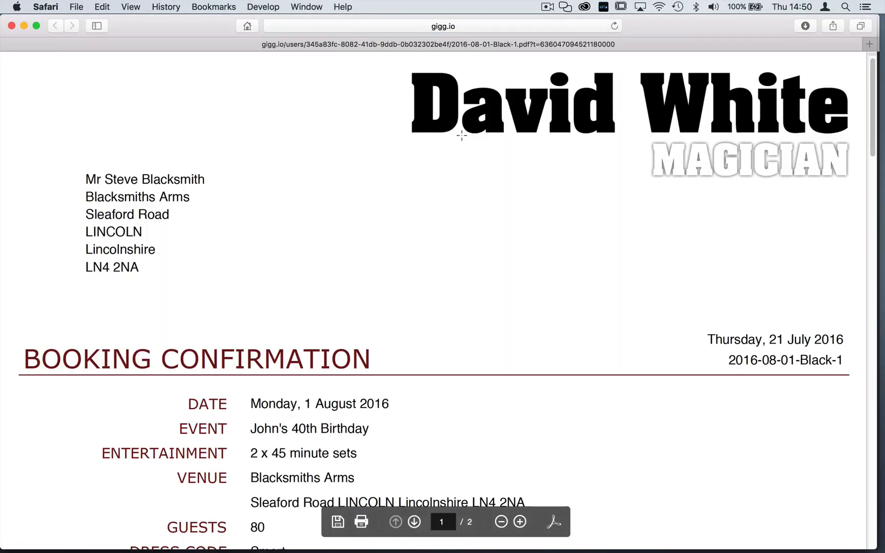
pyautogui.scroll(-5, 462, 135)
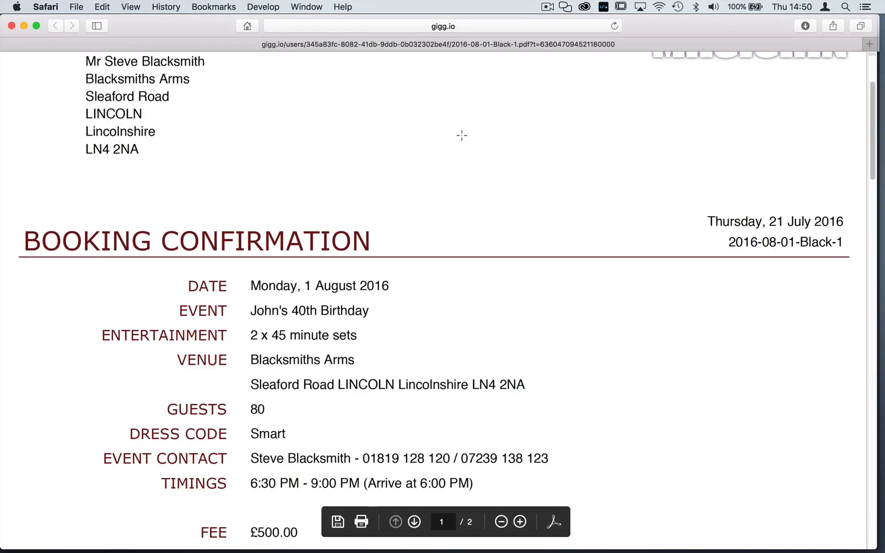
pyautogui.scroll(-7, 462, 135)
pyautogui.scroll(-7, 461, 135)
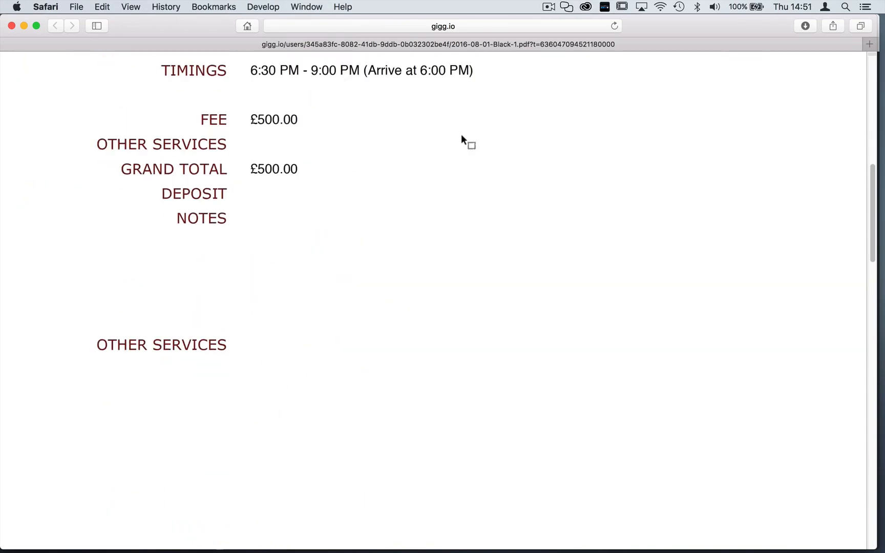
pyautogui.scroll(-20, 461, 134)
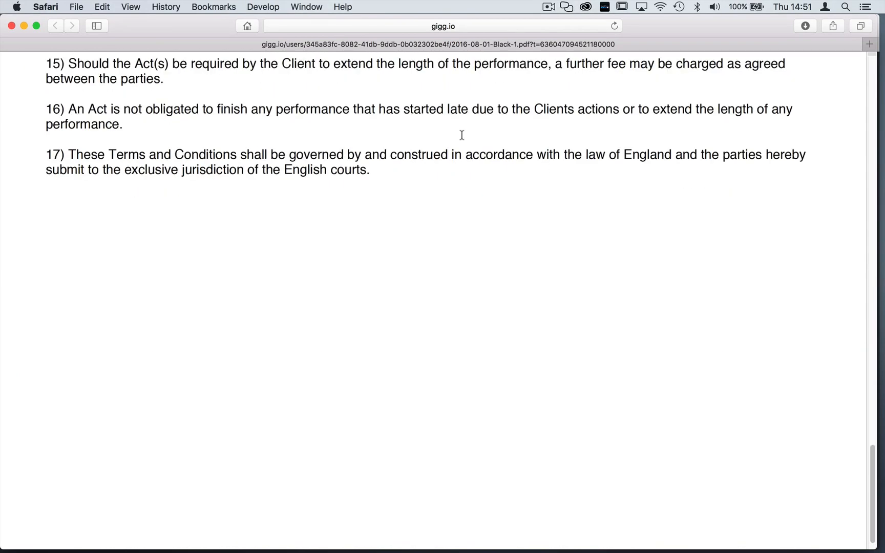
pyautogui.scroll(20, 462, 136)
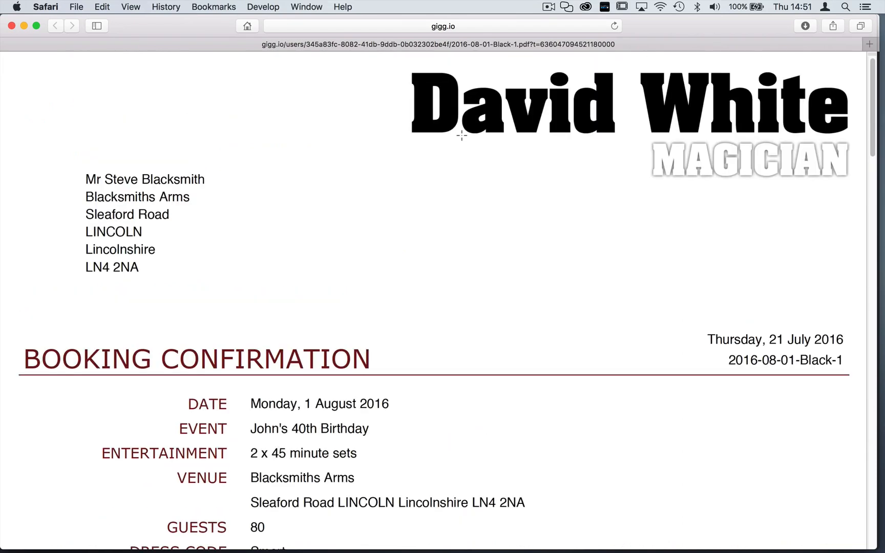
pyautogui.click(12, 26)
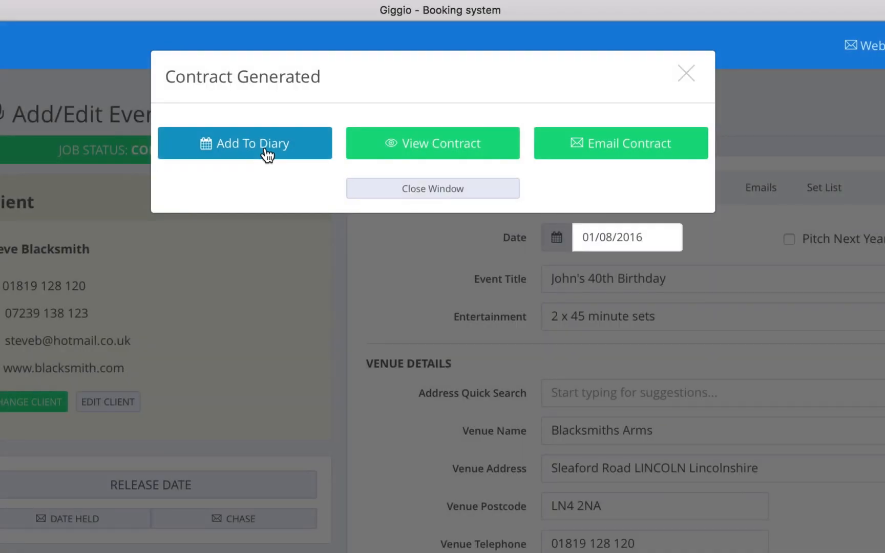
# Draft the contract e-mail with its opening reworded to 'Thanks', then cancel it and close contract options
pyautogui.click(610, 151)
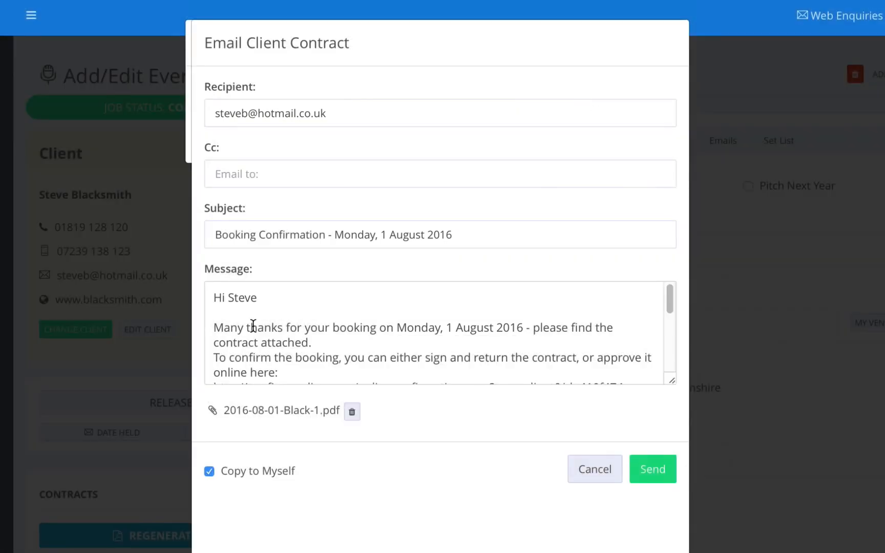
pyautogui.moveTo(250, 326); pyautogui.dragTo(203, 324)
pyautogui.write('T')
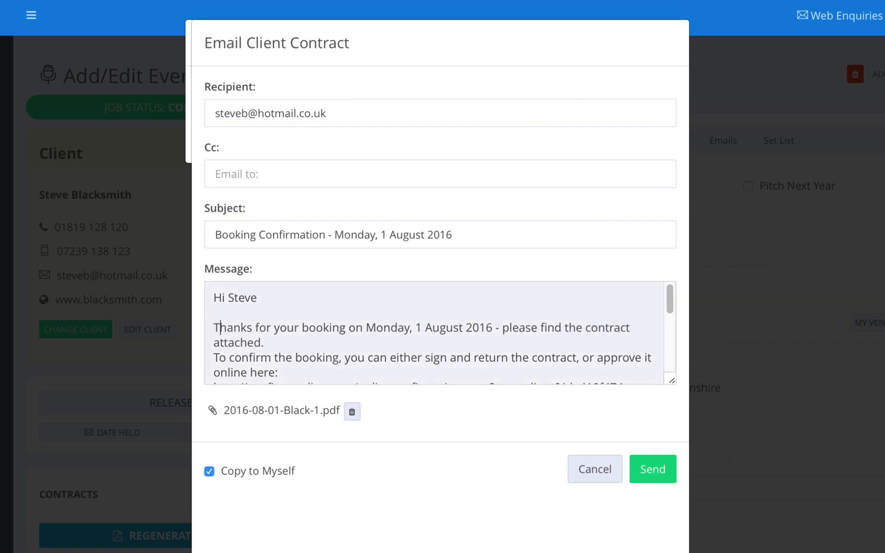
pyautogui.click(289, 339)
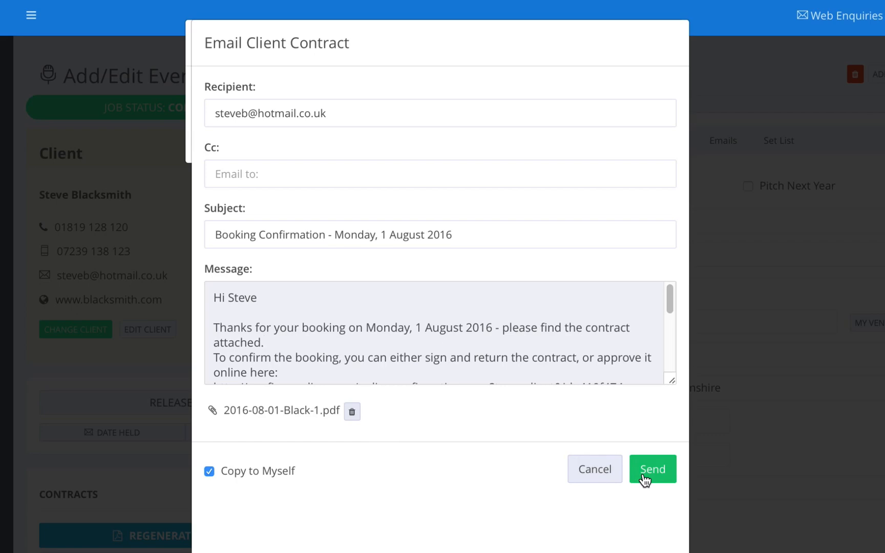
pyautogui.click(588, 475)
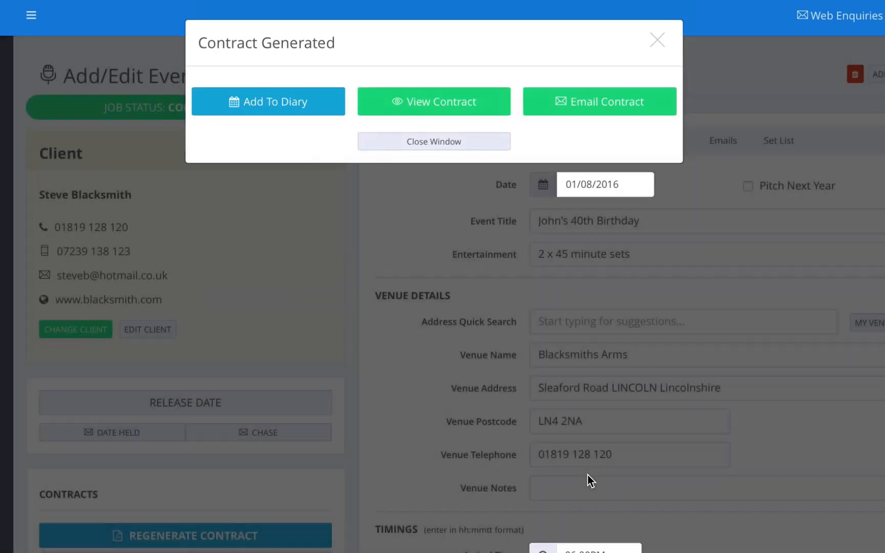
pyautogui.click(464, 147)
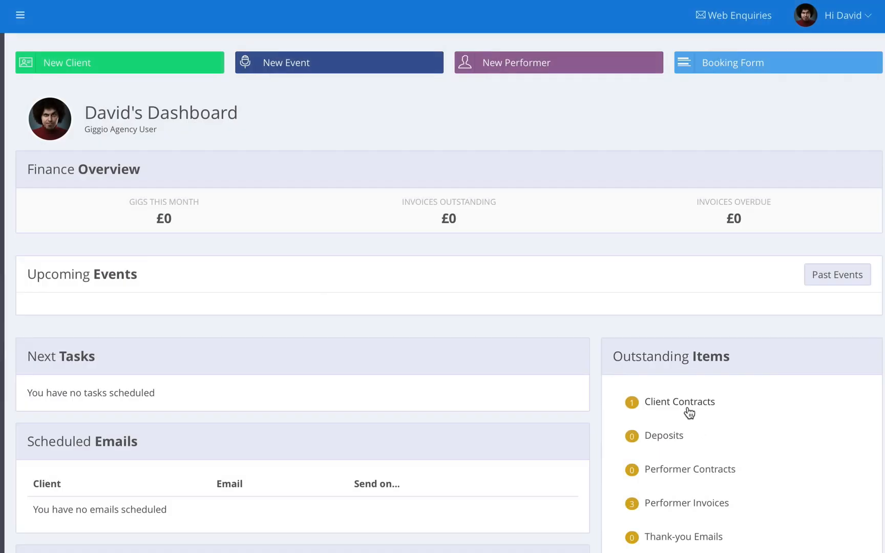
# Open the dashboard's outstanding Client Contracts list to find John's 40th Birthday
pyautogui.click(690, 413)
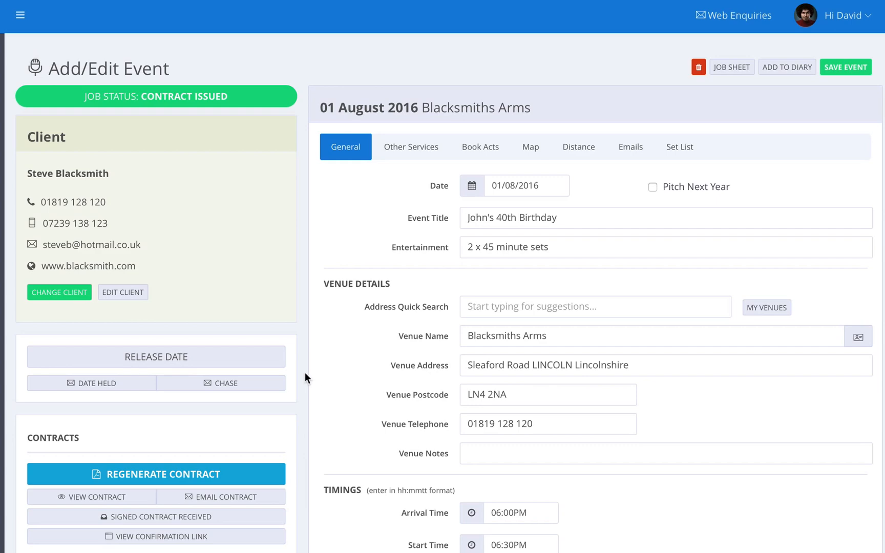
pyautogui.scroll(-5, 304, 374)
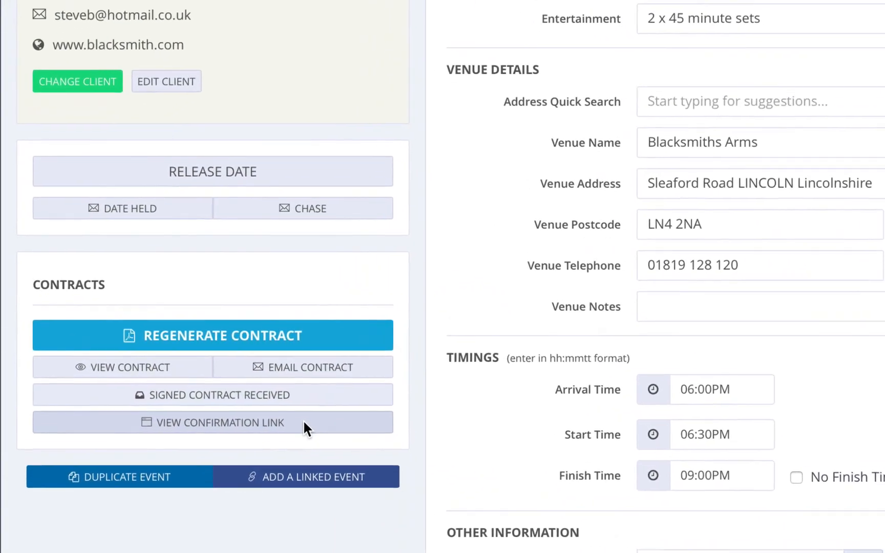
# Copy the booking's online confirmation link and open a new browser window
pyautogui.click(303, 421)
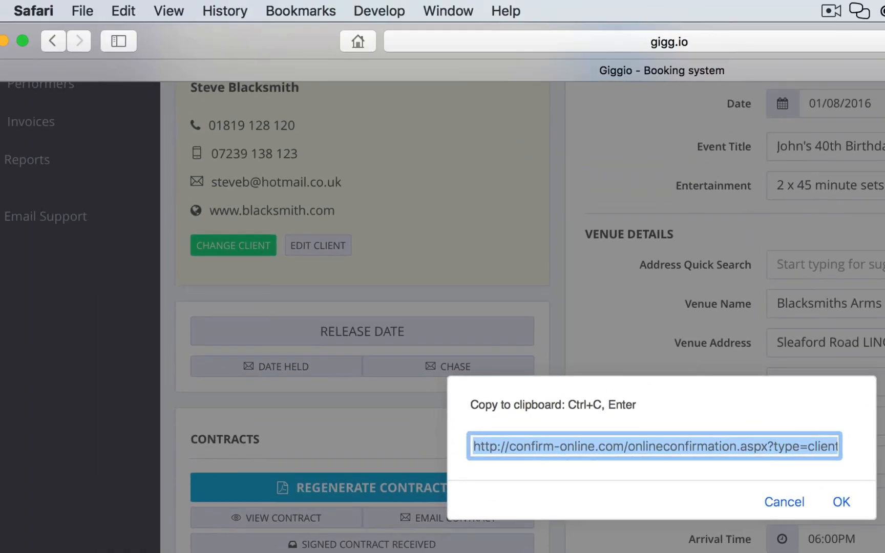
pyautogui.click(122, 11)
pyautogui.click(134, 102)
pyautogui.click(786, 501)
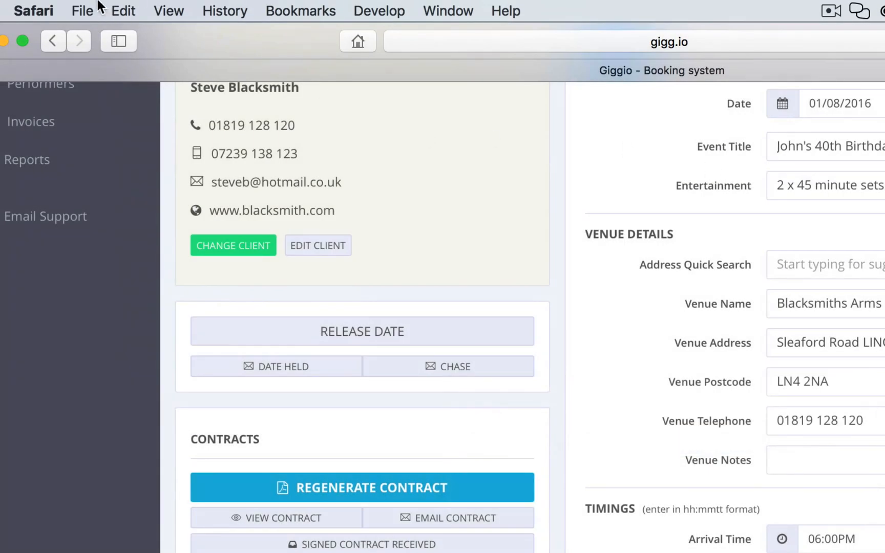
pyautogui.click(82, 10)
pyautogui.click(83, 33)
# Load the confirmation link in the new window and agree to the booking terms as the client
pyautogui.click(664, 38)
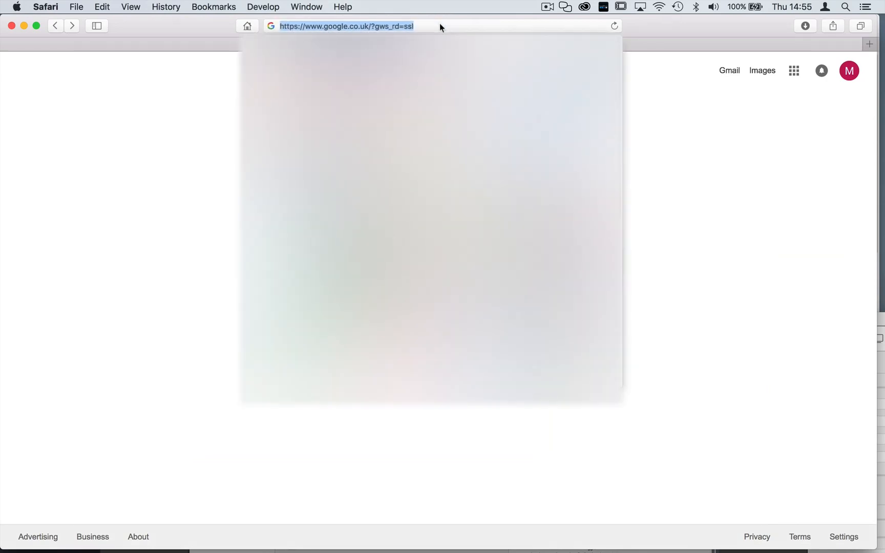
pyautogui.click(108, 7)
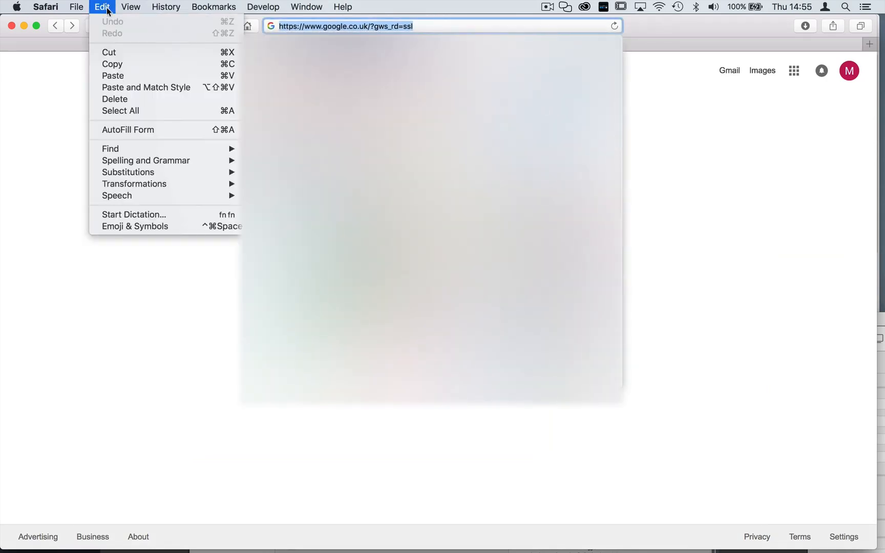
pyautogui.click(113, 77)
pyautogui.press('Return')
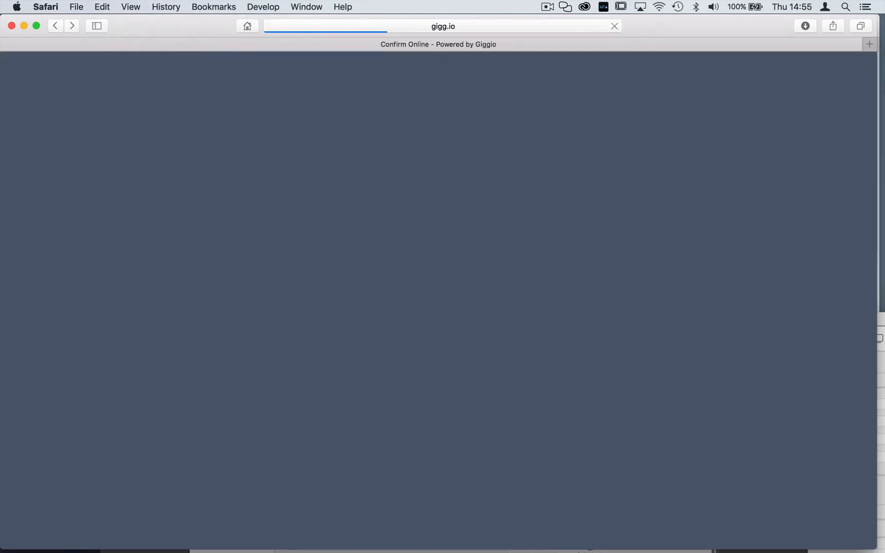
pyautogui.scroll(-5, 262, 197)
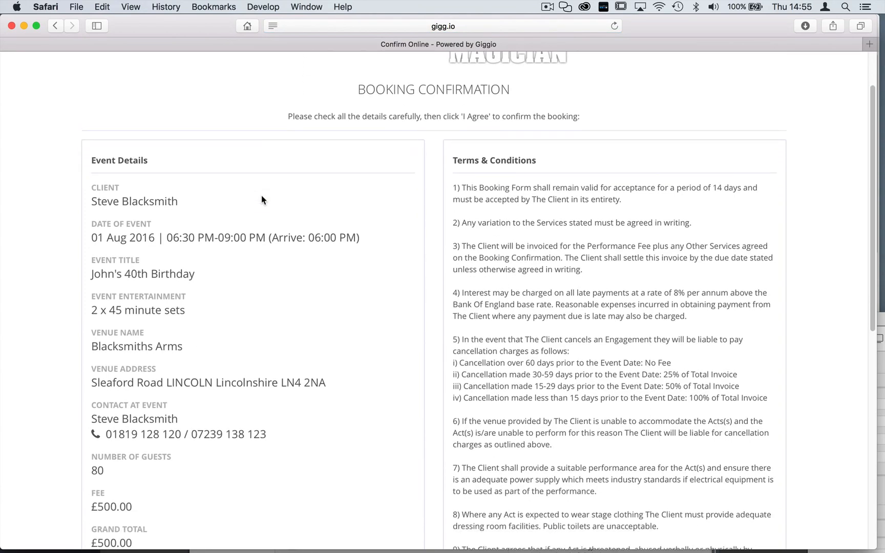
pyautogui.scroll(-8, 262, 197)
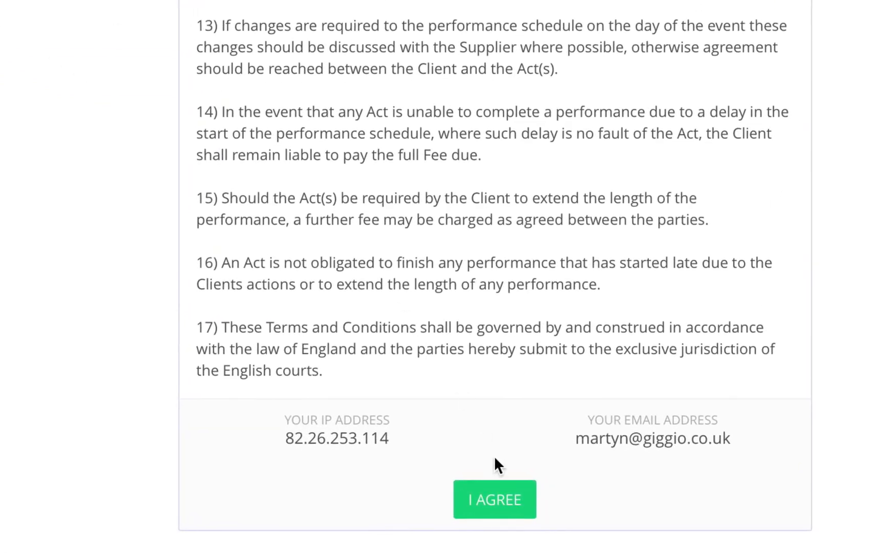
pyautogui.click(510, 505)
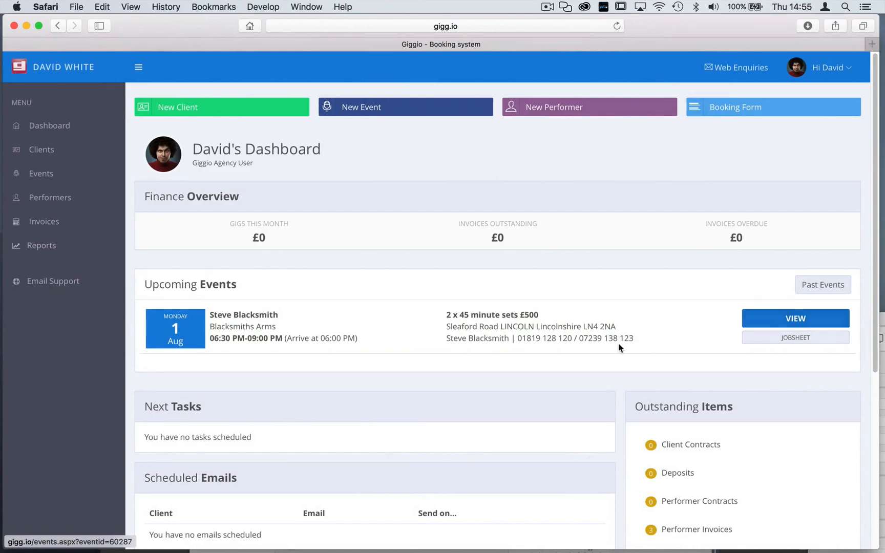
pyautogui.scroll(-5, 620, 348)
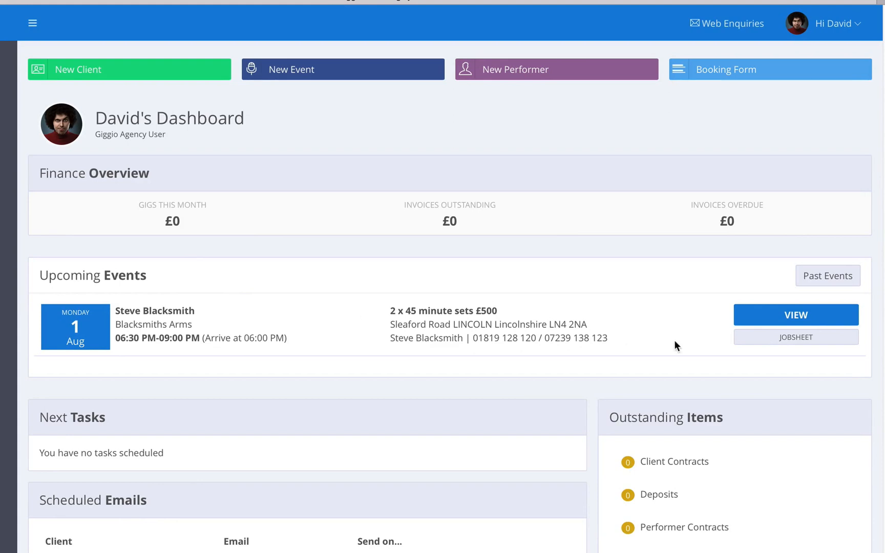
pyautogui.click(768, 336)
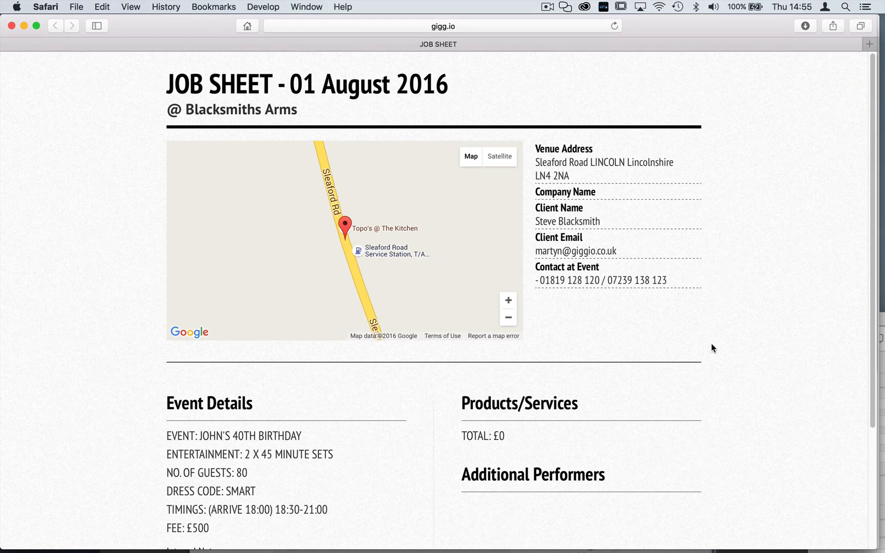
pyautogui.scroll(-5, 712, 348)
pyautogui.scroll(5, 712, 349)
pyautogui.click(10, 26)
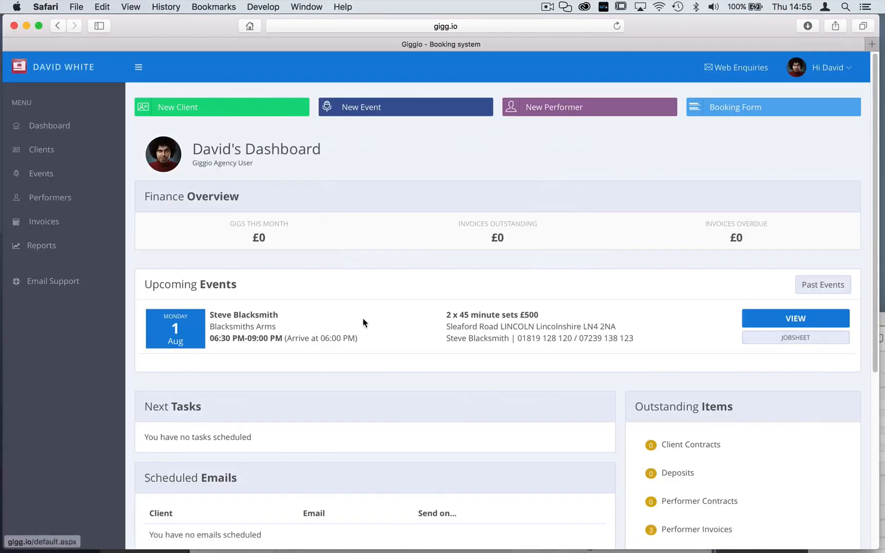
# Check the Blacksmiths Arms event's job history, then go to the Invoices page
pyautogui.click(789, 325)
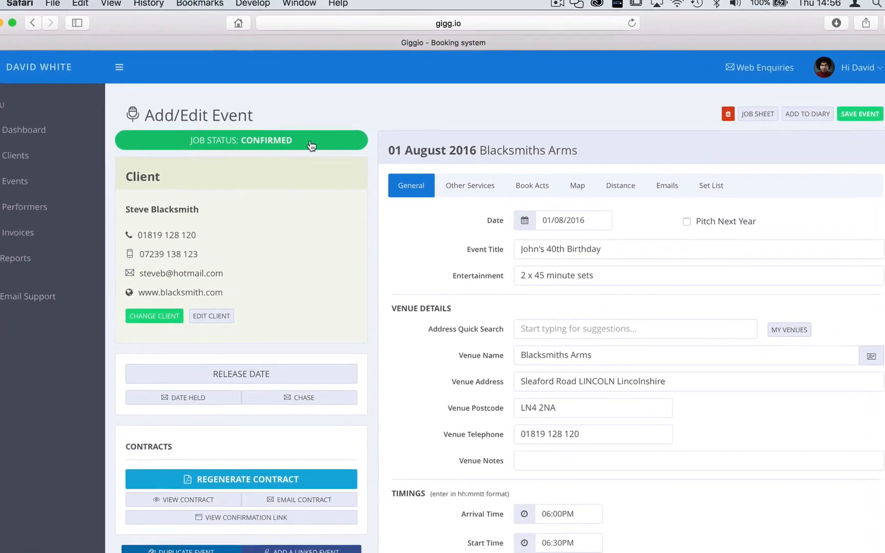
pyautogui.click(311, 145)
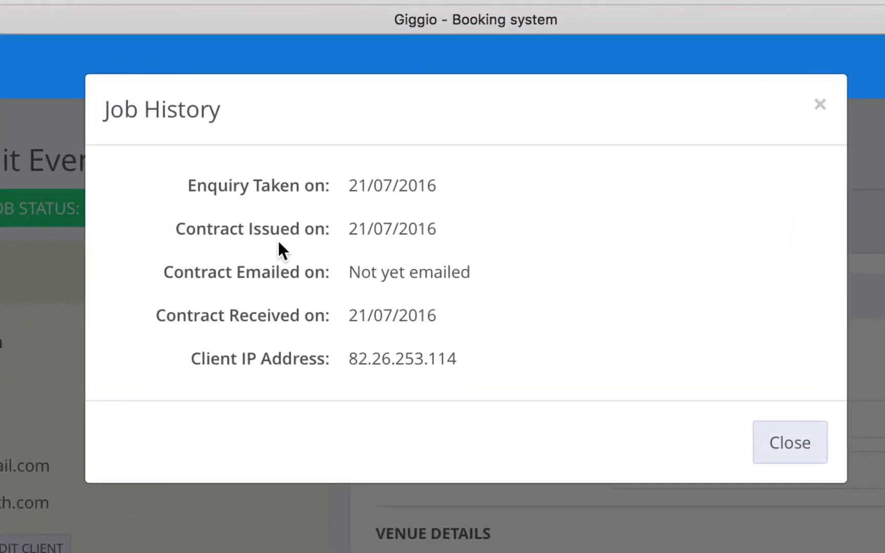
pyautogui.click(810, 442)
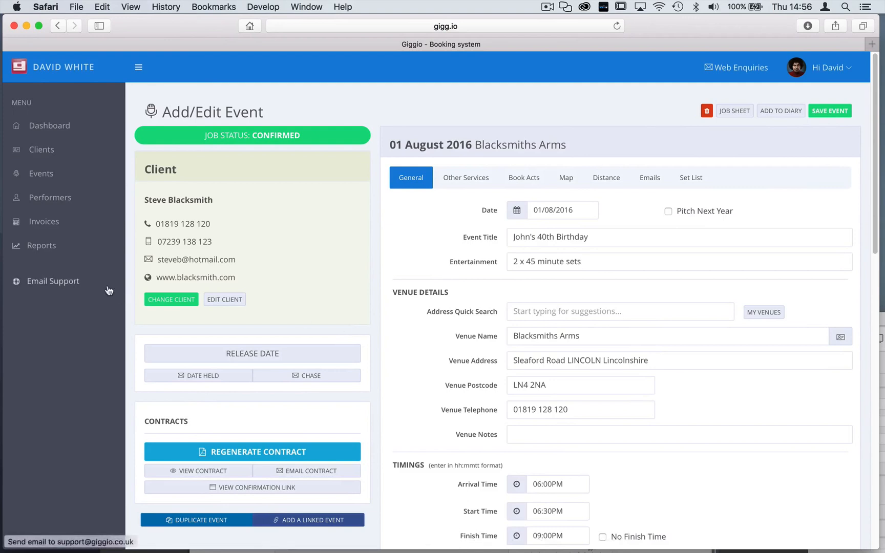
pyautogui.click(32, 221)
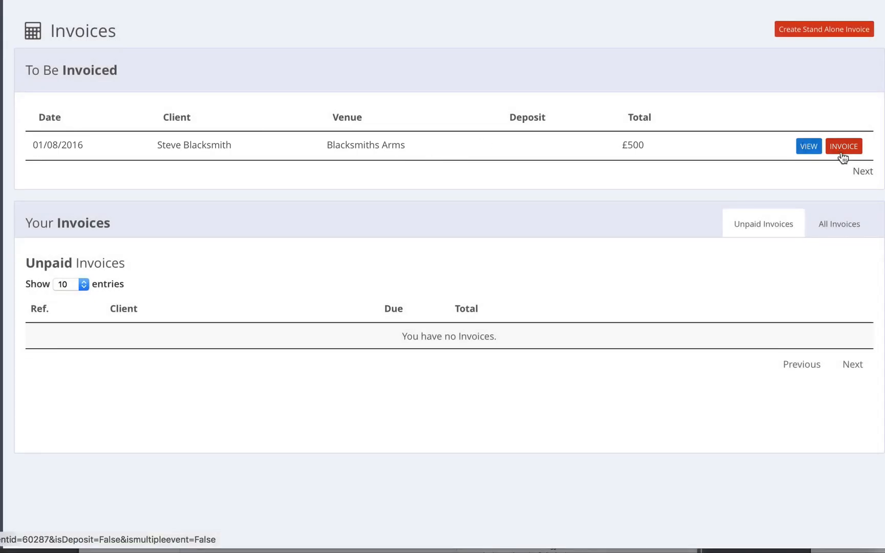
# Invoice the £500 Blacksmiths Arms booking and view the new invoice as a PDF
pyautogui.click(843, 148)
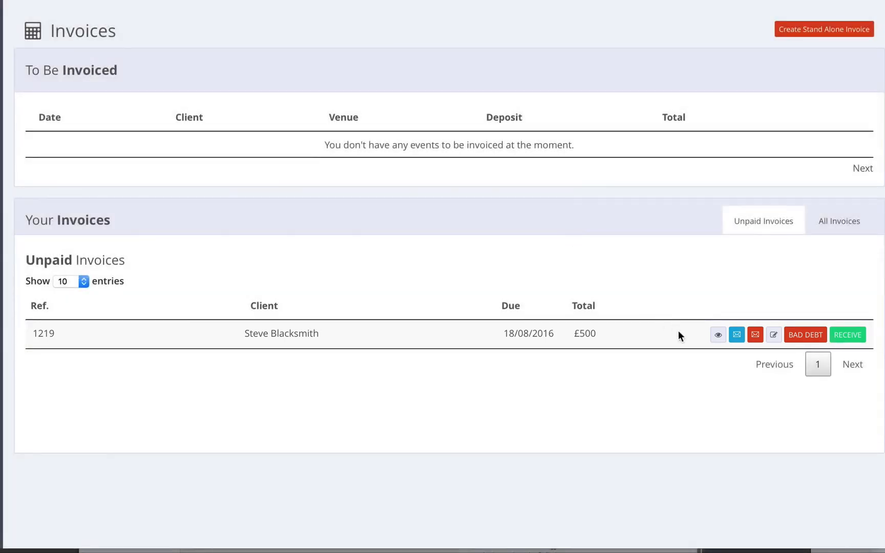
pyautogui.click(717, 335)
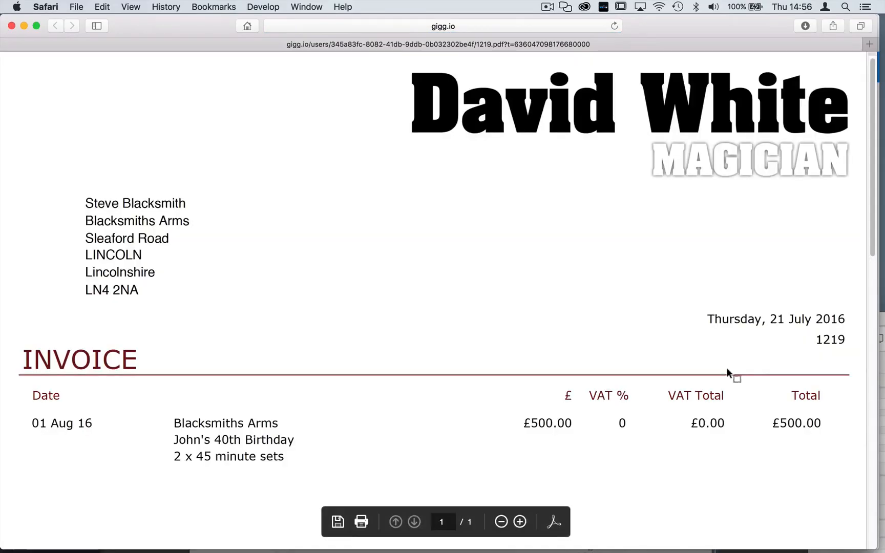
pyautogui.moveTo(874, 237); pyautogui.dragTo(858, 220)
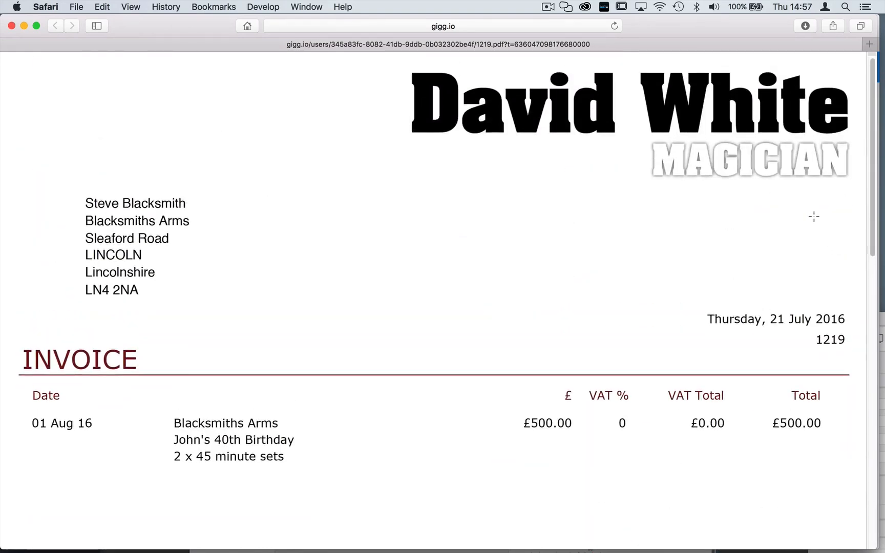
pyautogui.click(12, 26)
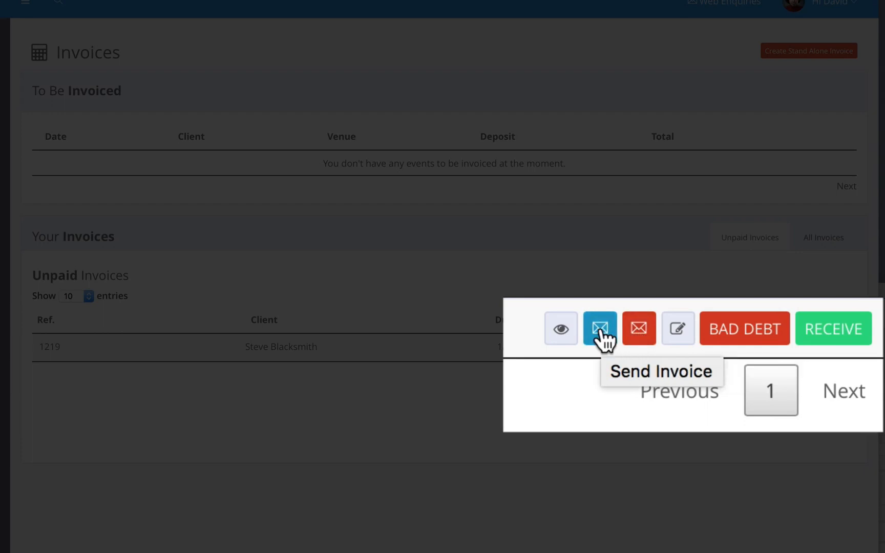
# E-mail invoice 1219 to the entered recipient address without a self-copy, then check its sent date
pyautogui.click(723, 348)
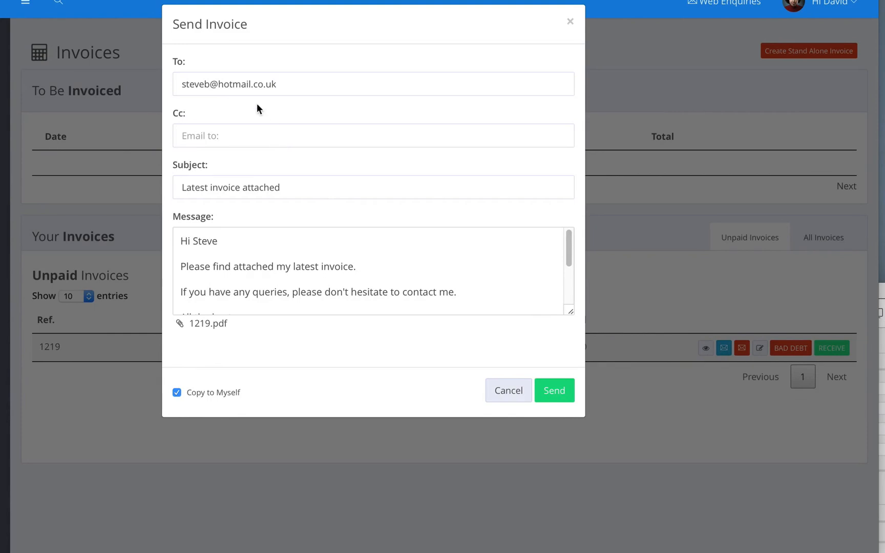
pyautogui.tripleClick(238, 84)
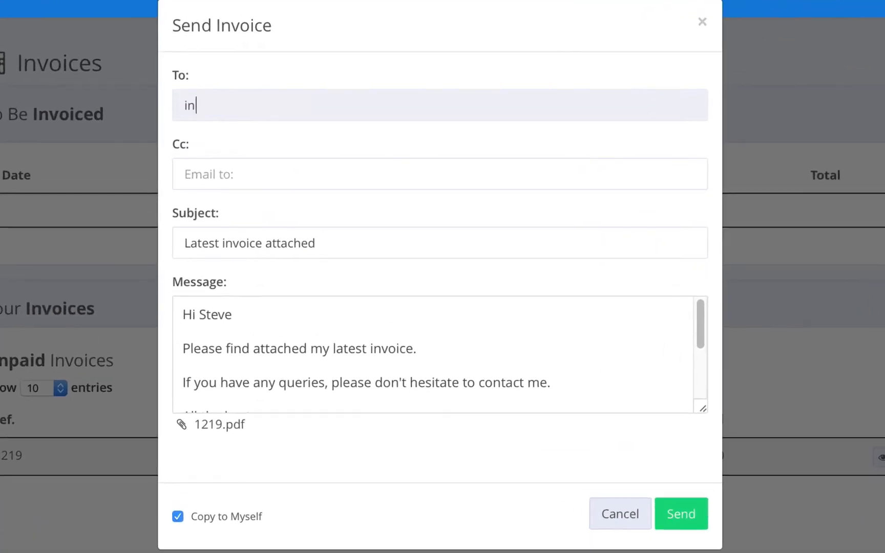
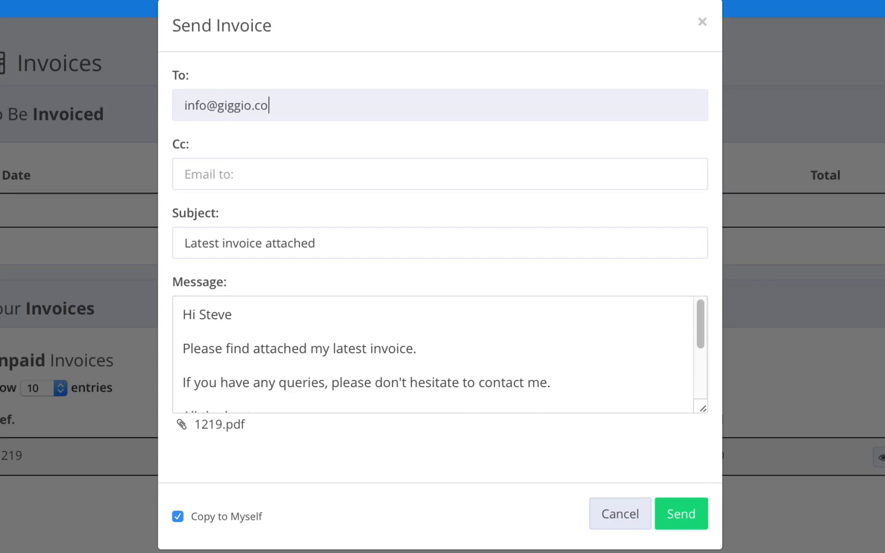
pyautogui.click(180, 517)
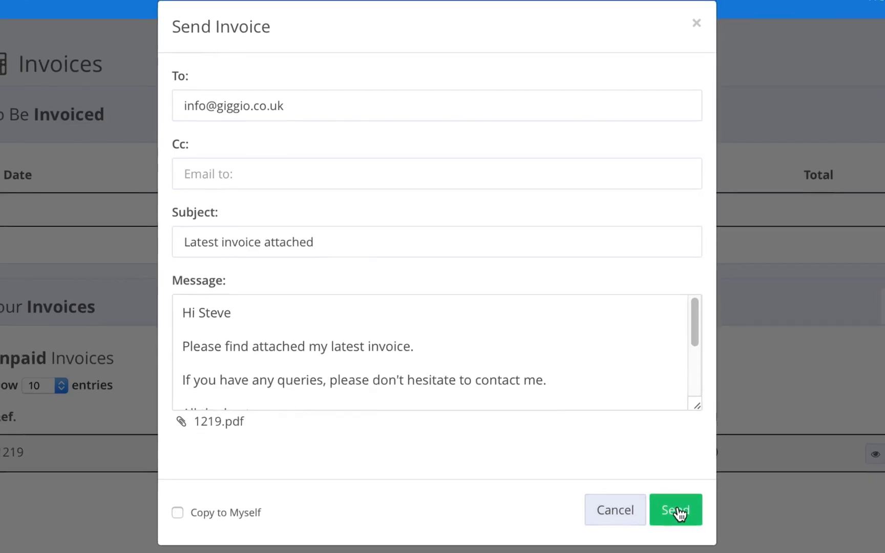
pyautogui.click(629, 476)
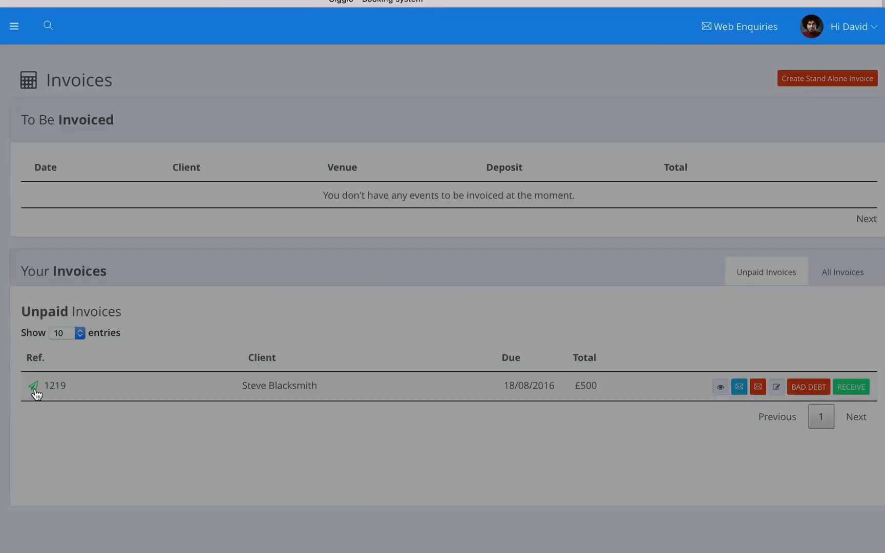
pyautogui.click(35, 387)
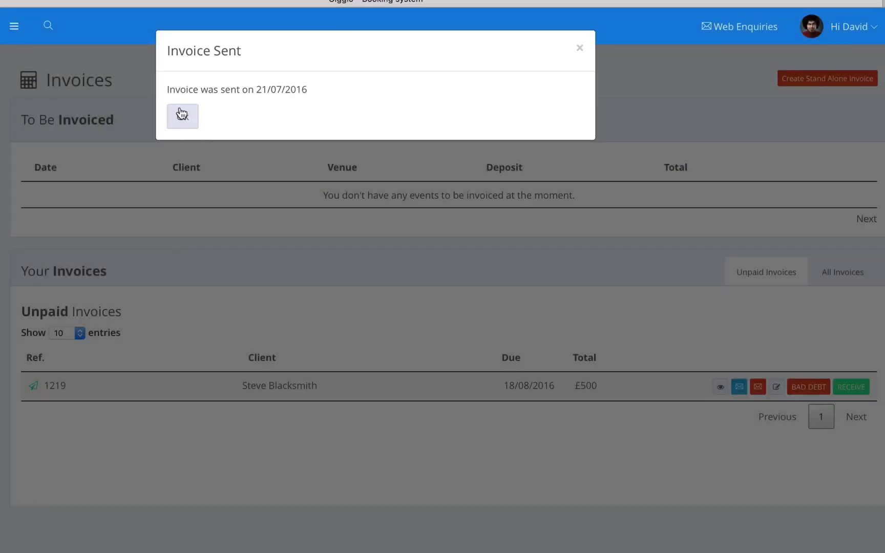
pyautogui.click(183, 114)
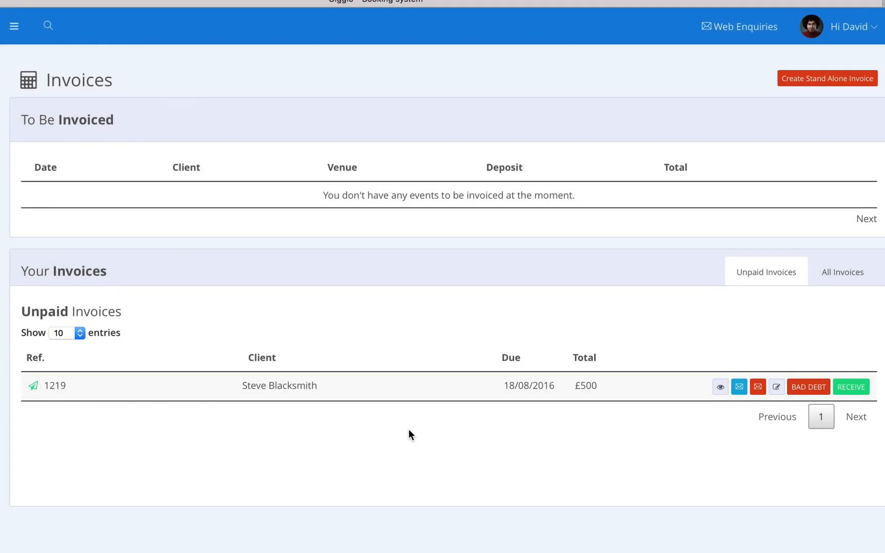
# Record a payment for invoice 1219 dated 21/07/2016 with reference BACS
pyautogui.click(851, 387)
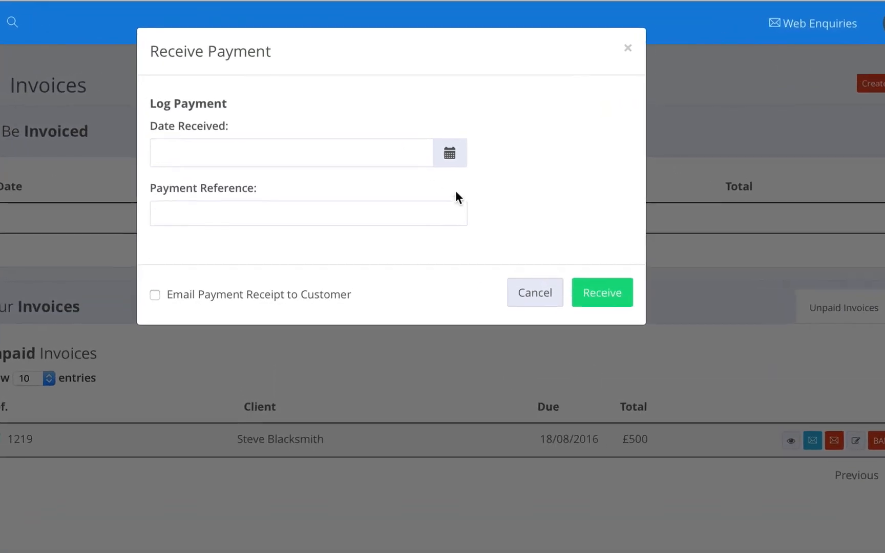
pyautogui.click(375, 153)
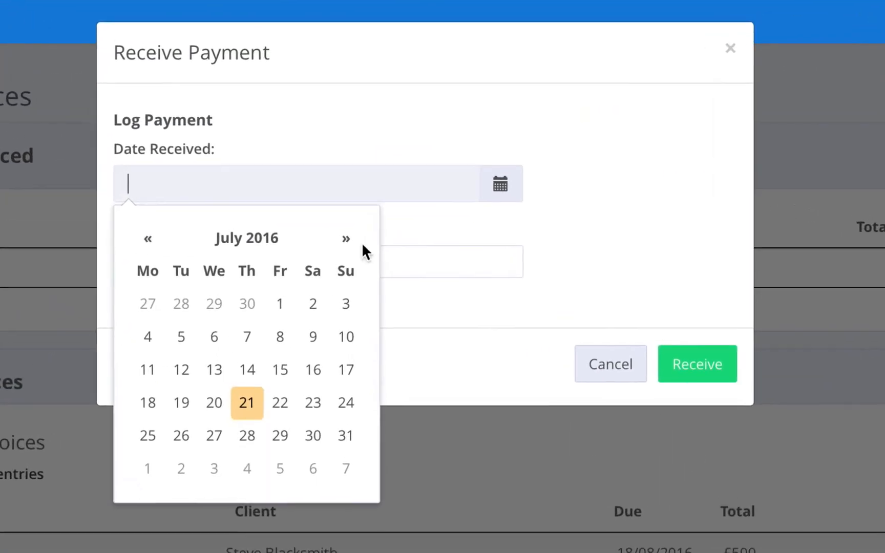
pyautogui.click(255, 333)
pyautogui.click(196, 271)
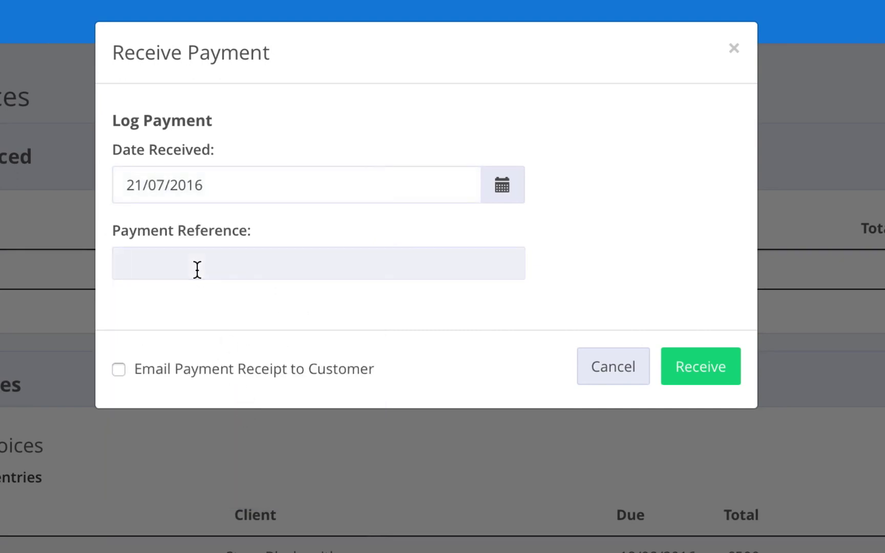
pyautogui.write('BACS')
pyautogui.click(690, 371)
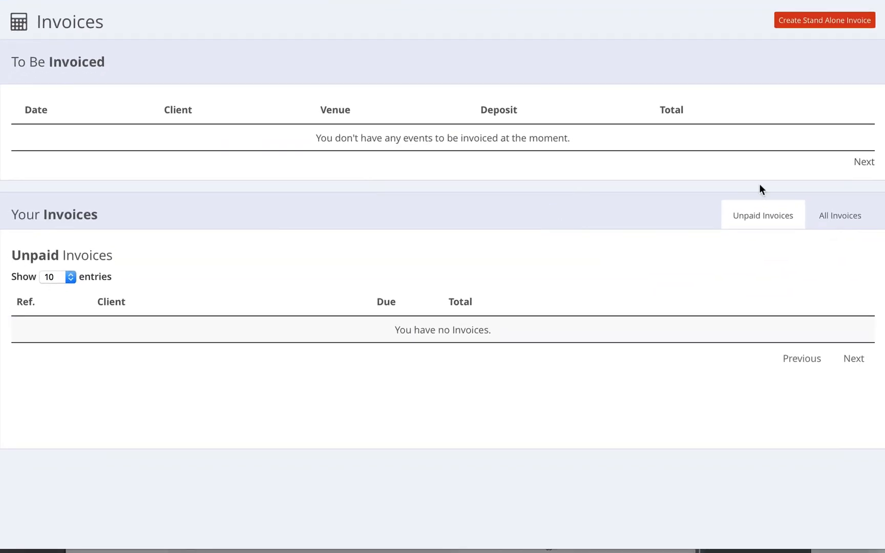
# Cancel invoice 1219's payment so All Invoices shows it outstanding at £500
pyautogui.click(837, 215)
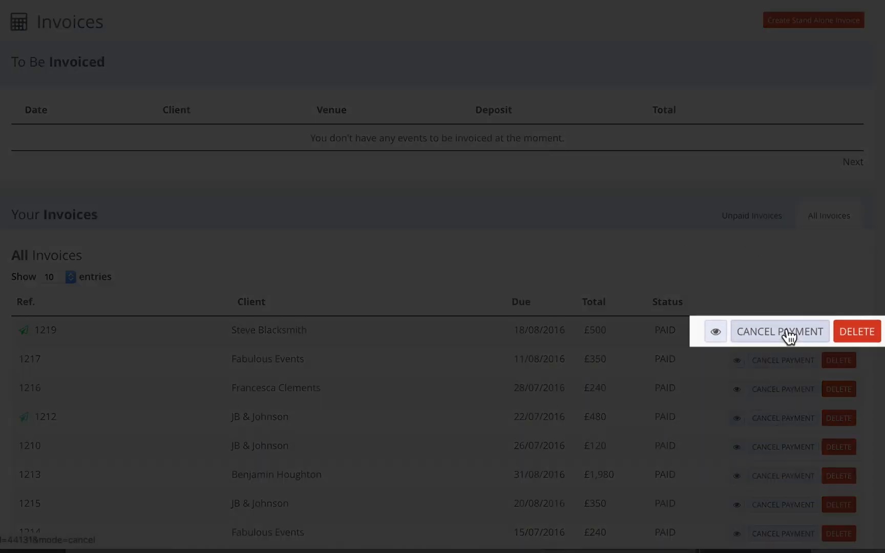
pyautogui.click(788, 325)
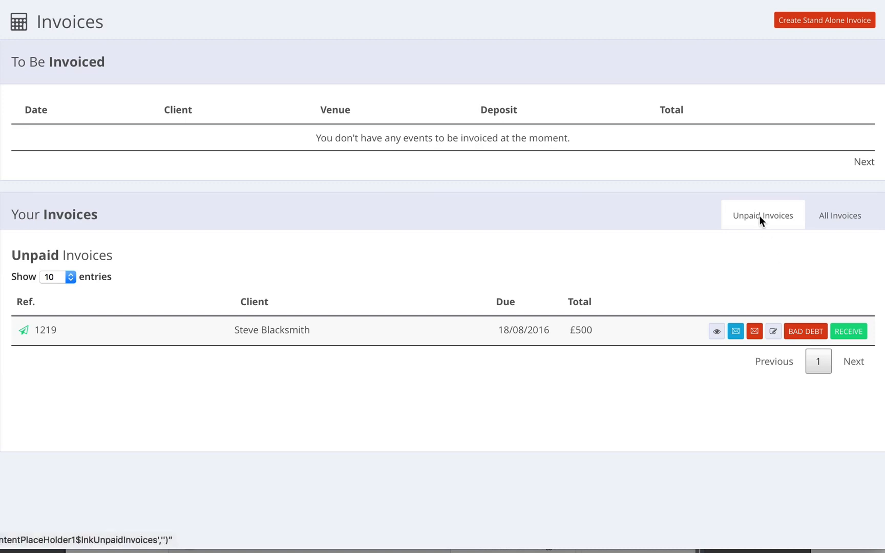
pyautogui.click(842, 215)
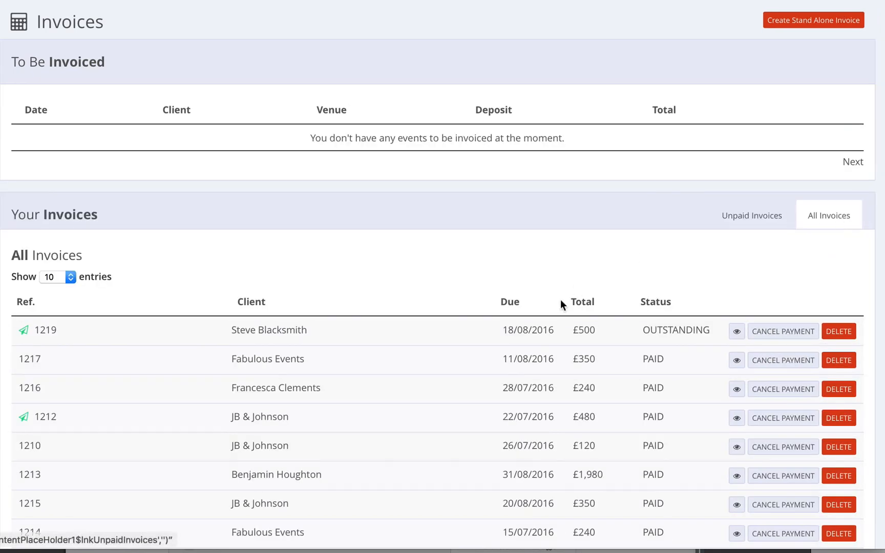
pyautogui.scroll(1, 835, 333)
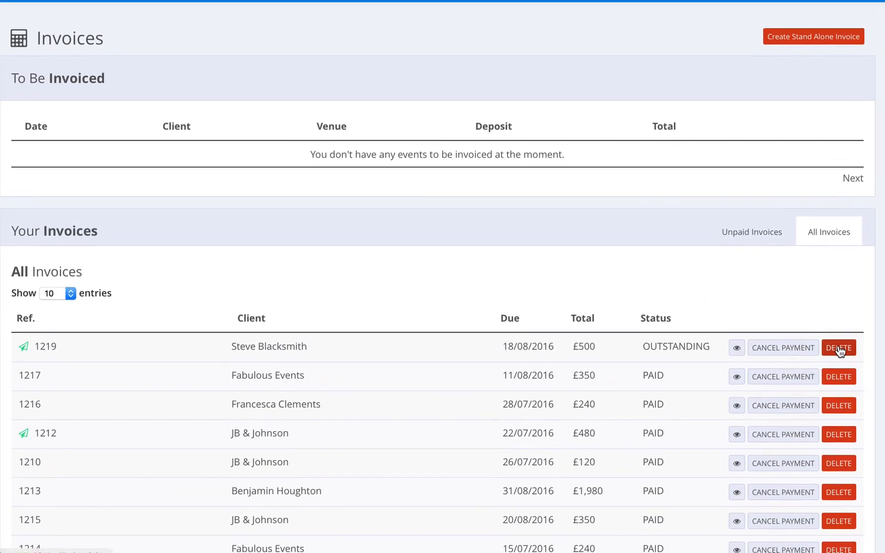
# Delete invoice 1219, reusing its number, and open the Blacksmiths Arms event
pyautogui.click(838, 363)
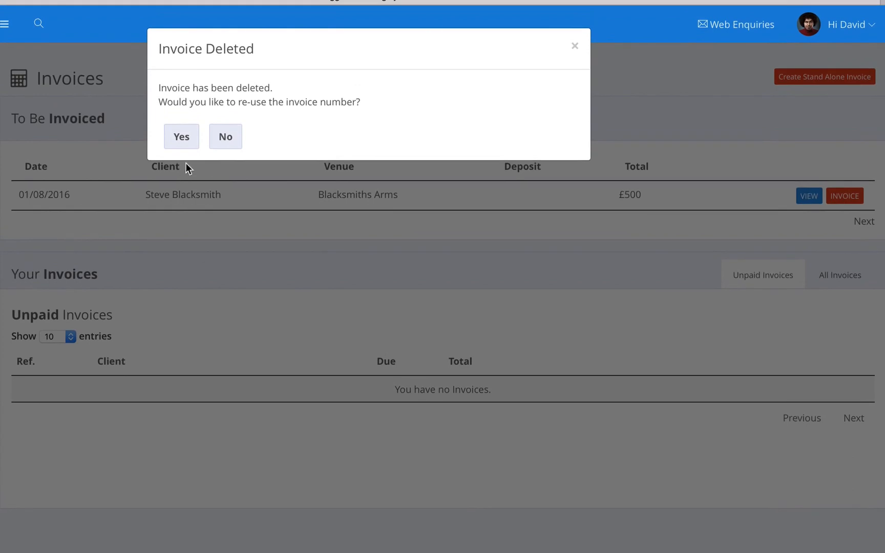
pyautogui.click(182, 139)
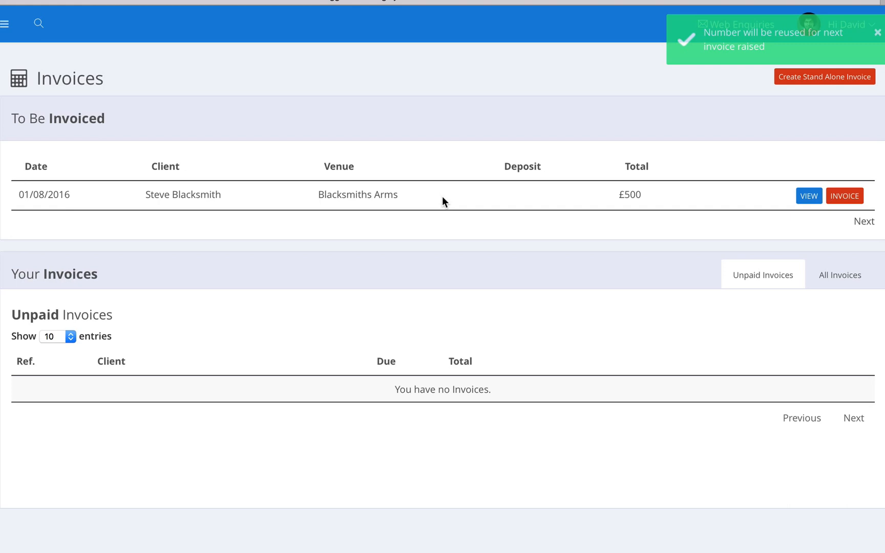
pyautogui.click(808, 197)
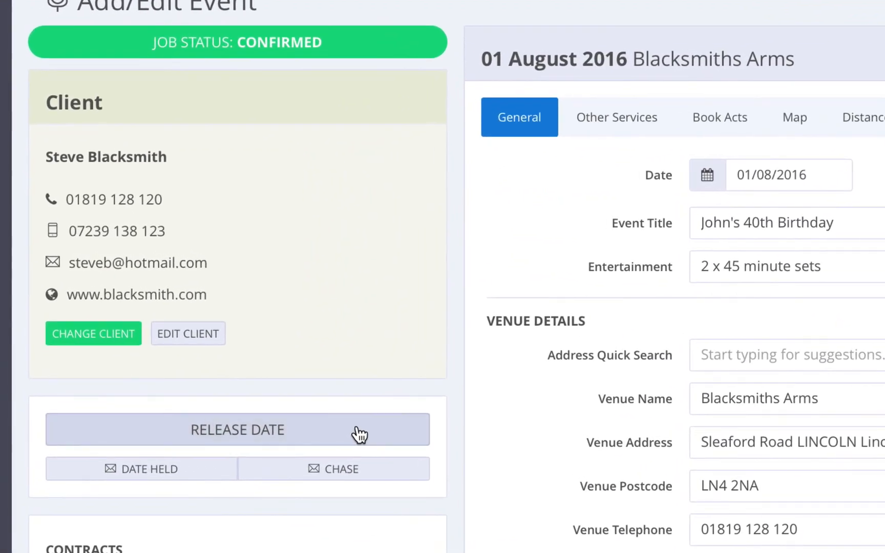
# Release the event's held date and delete the event
pyautogui.click(359, 435)
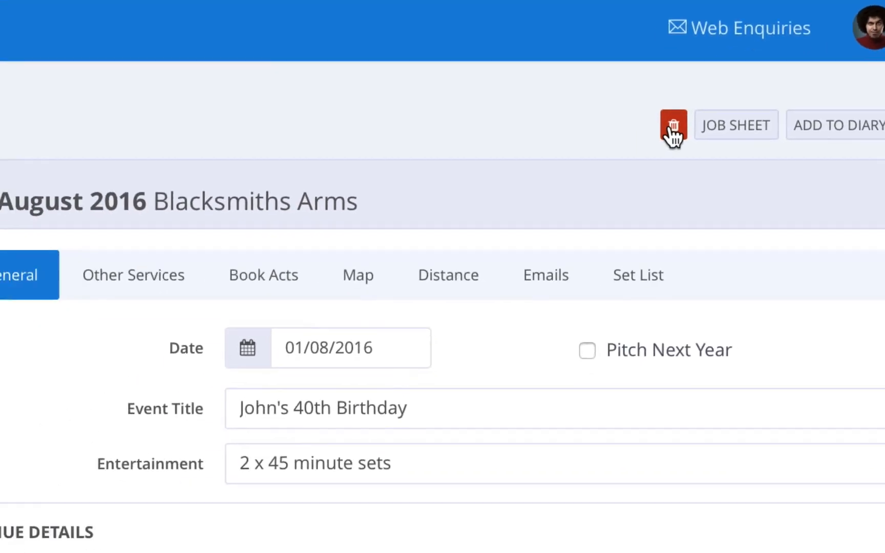
pyautogui.click(673, 129)
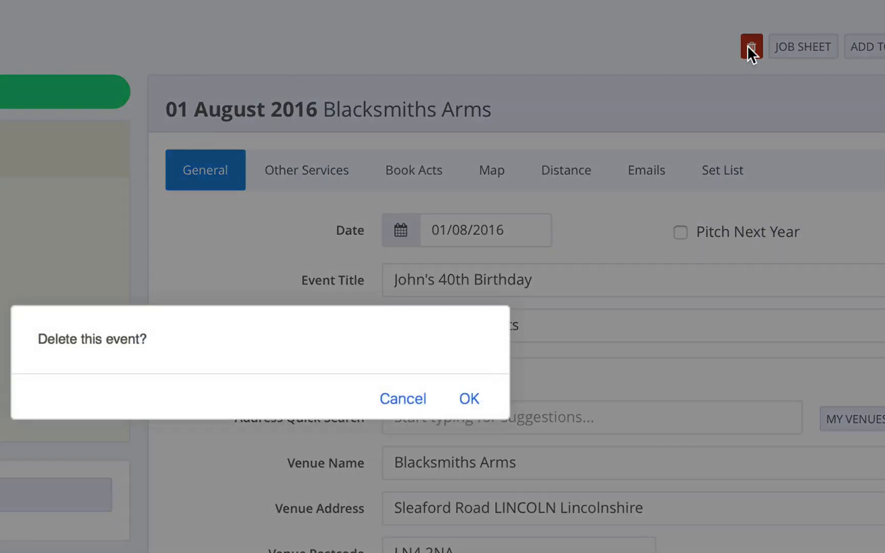
pyautogui.click(468, 398)
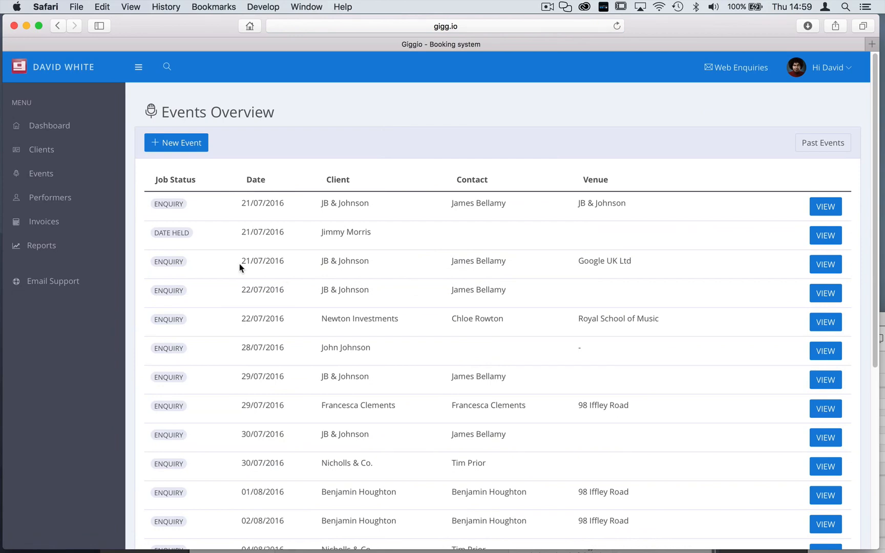
# Delete the Blacksmiths Arms client from the Clients list
pyautogui.click(42, 150)
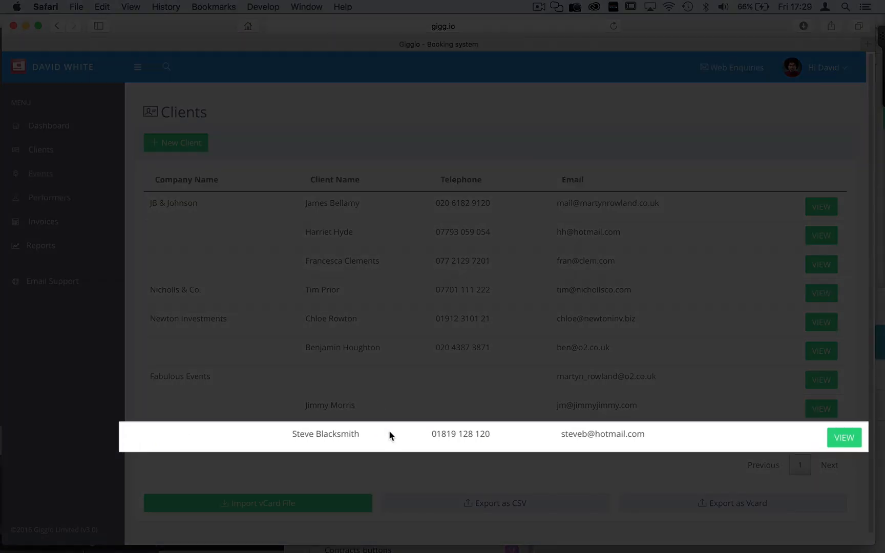
pyautogui.click(821, 435)
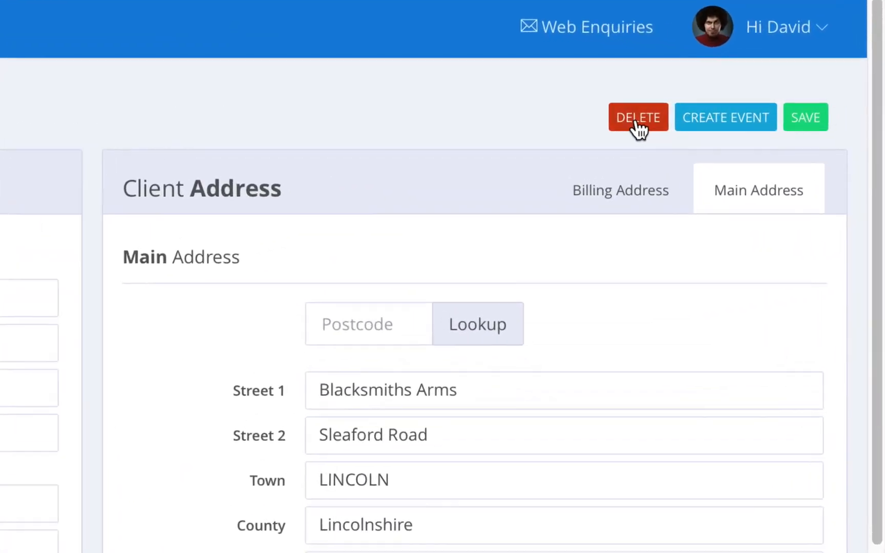
pyautogui.click(589, 125)
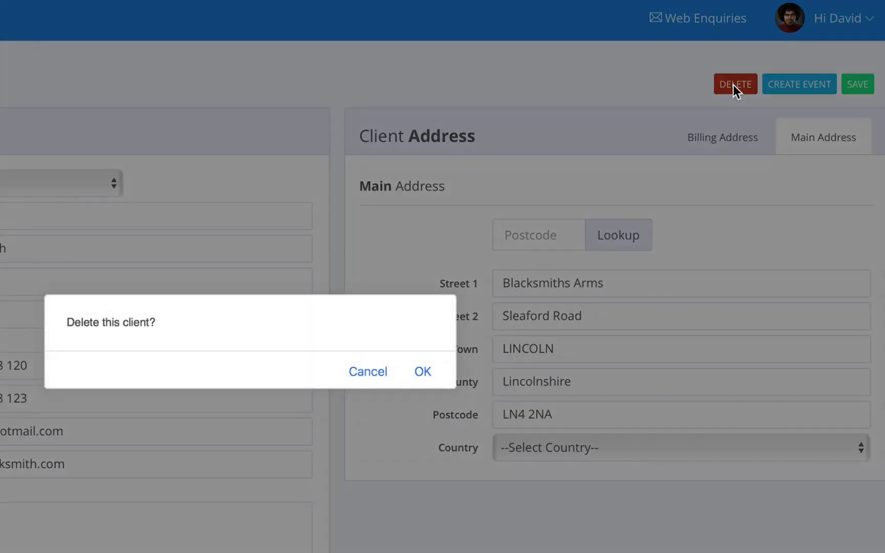
pyautogui.click(423, 372)
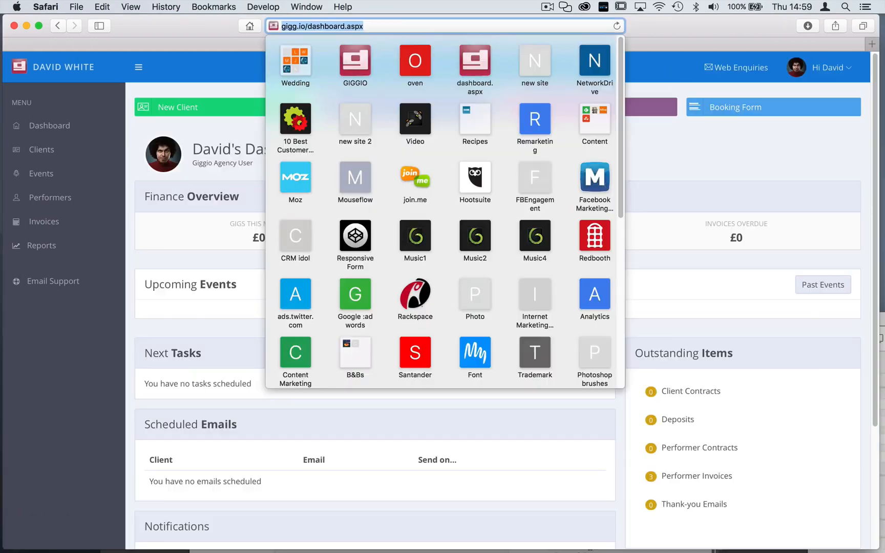
# Go to getgiggio.com and show the Tutorials page
pyautogui.write('get')
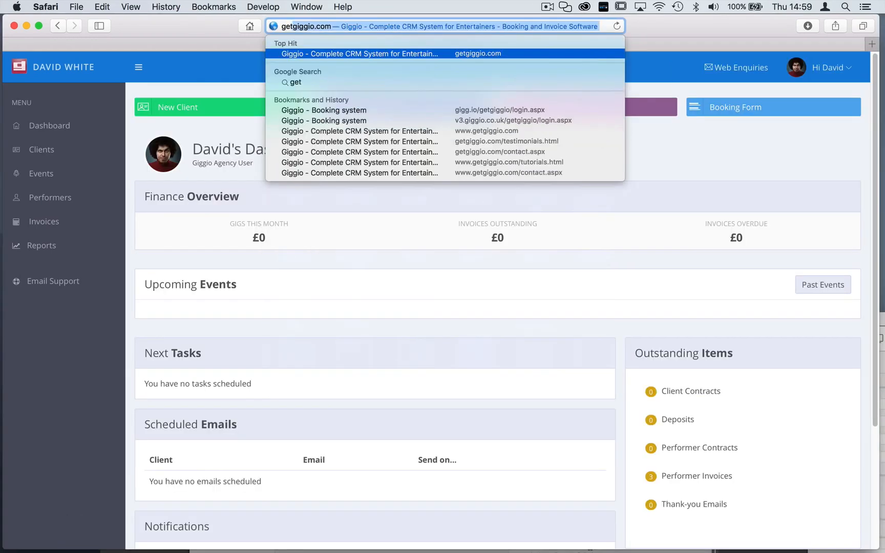
pyautogui.press('Return')
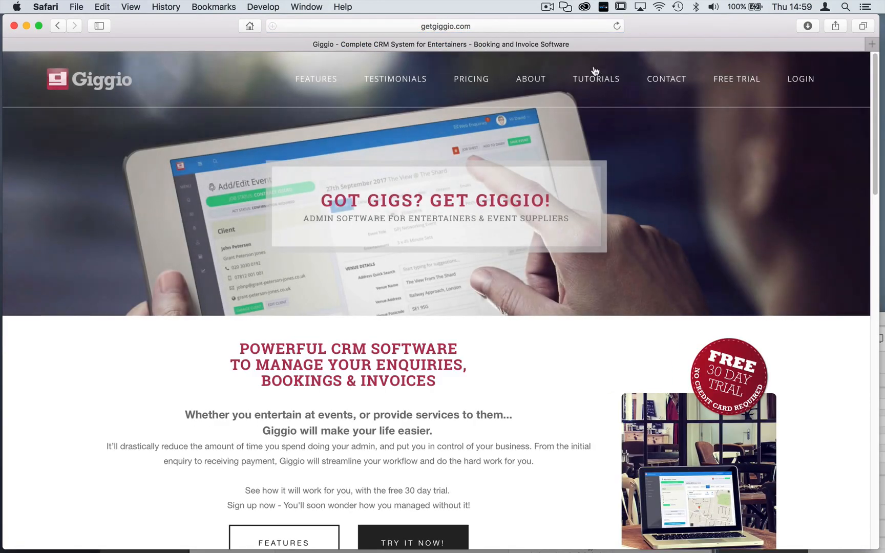
pyautogui.click(598, 79)
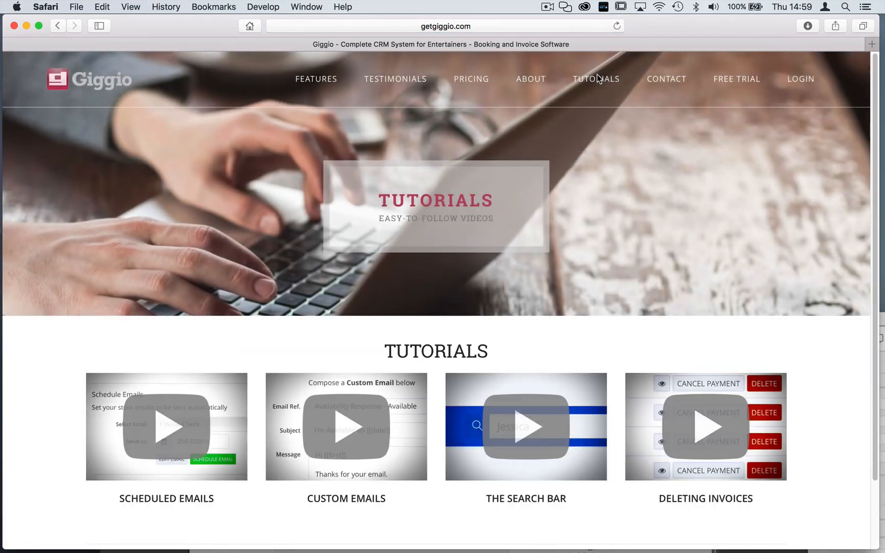